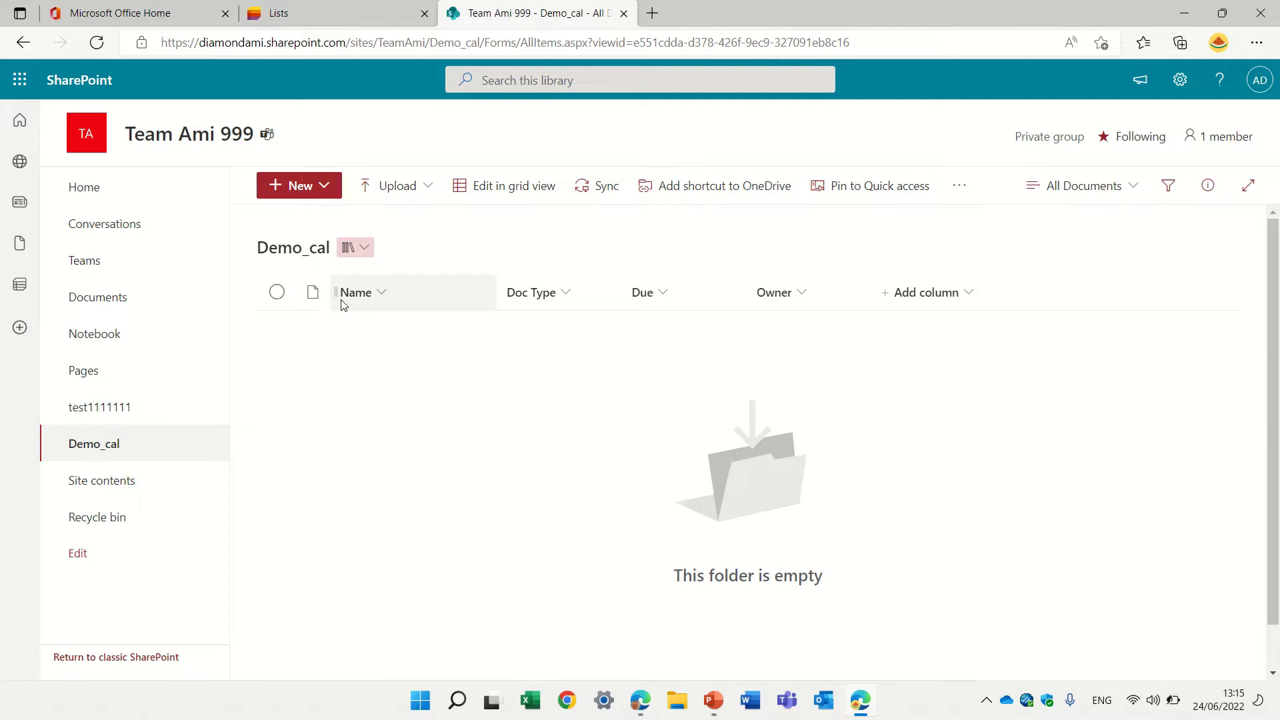
- Check the Doc Type column's settings and close them without making changes
left_click(563, 299)
mouse_move(613, 455)
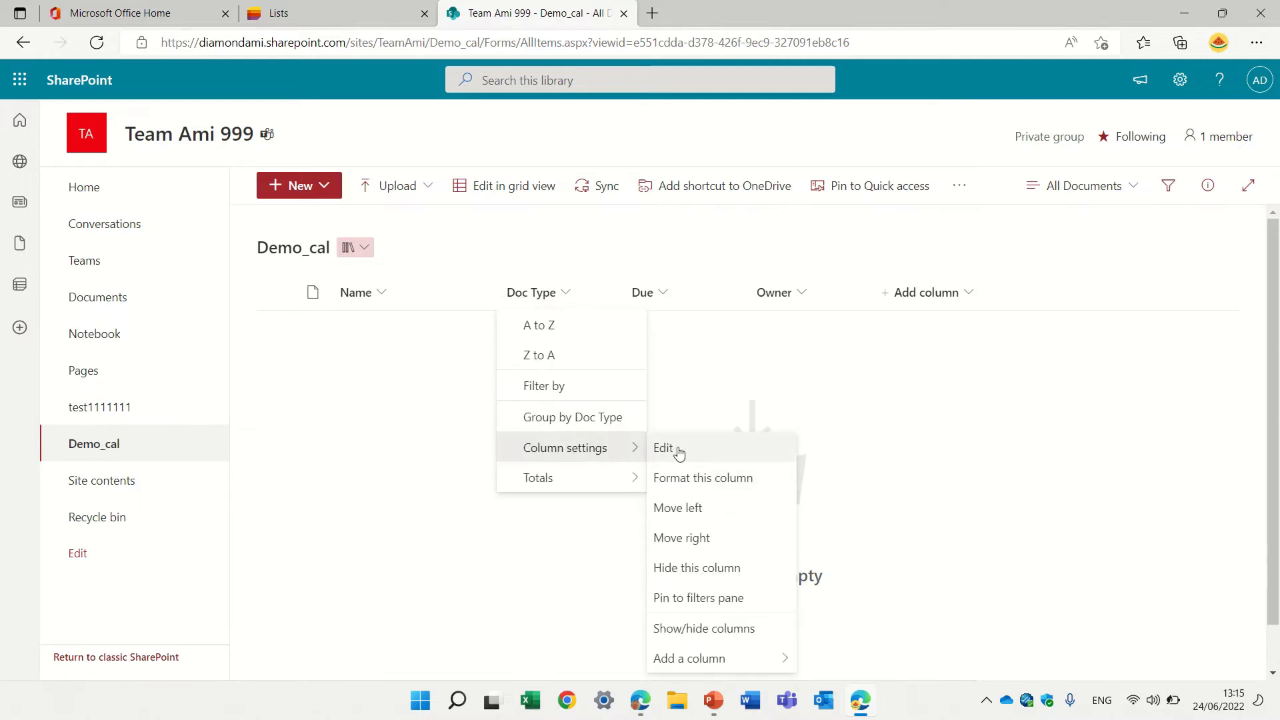
left_click(674, 448)
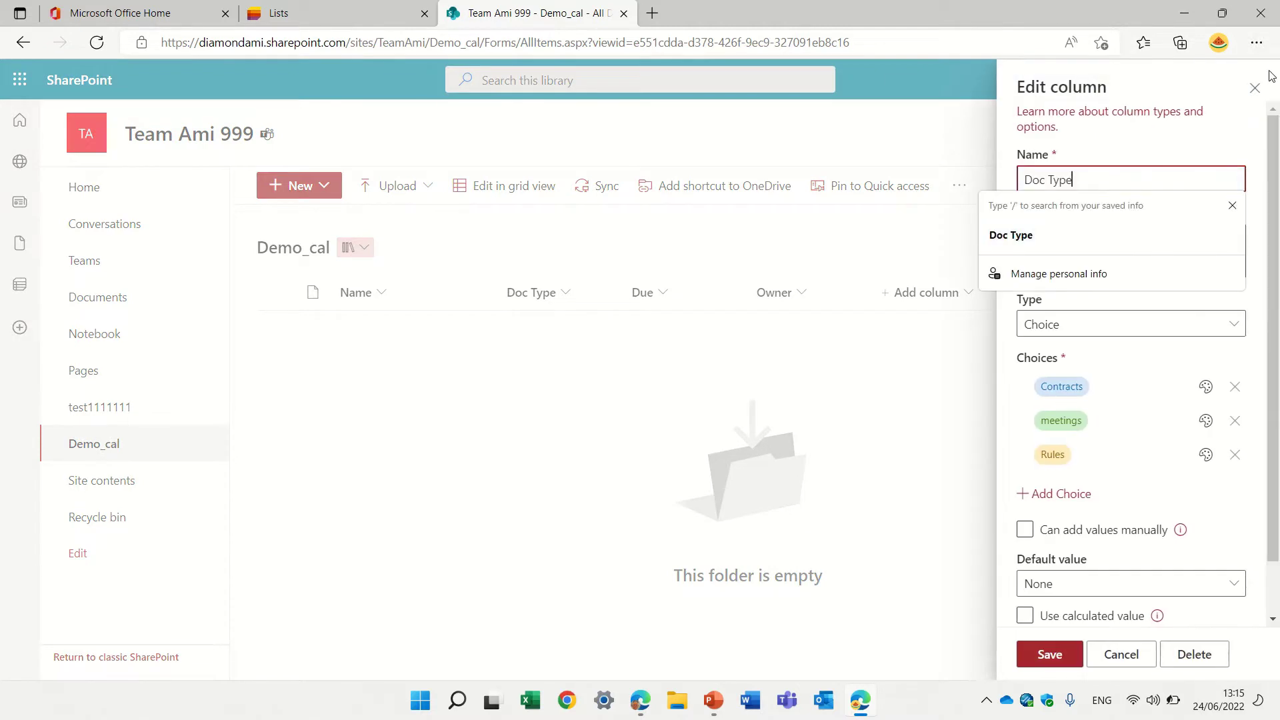
left_click(1254, 88)
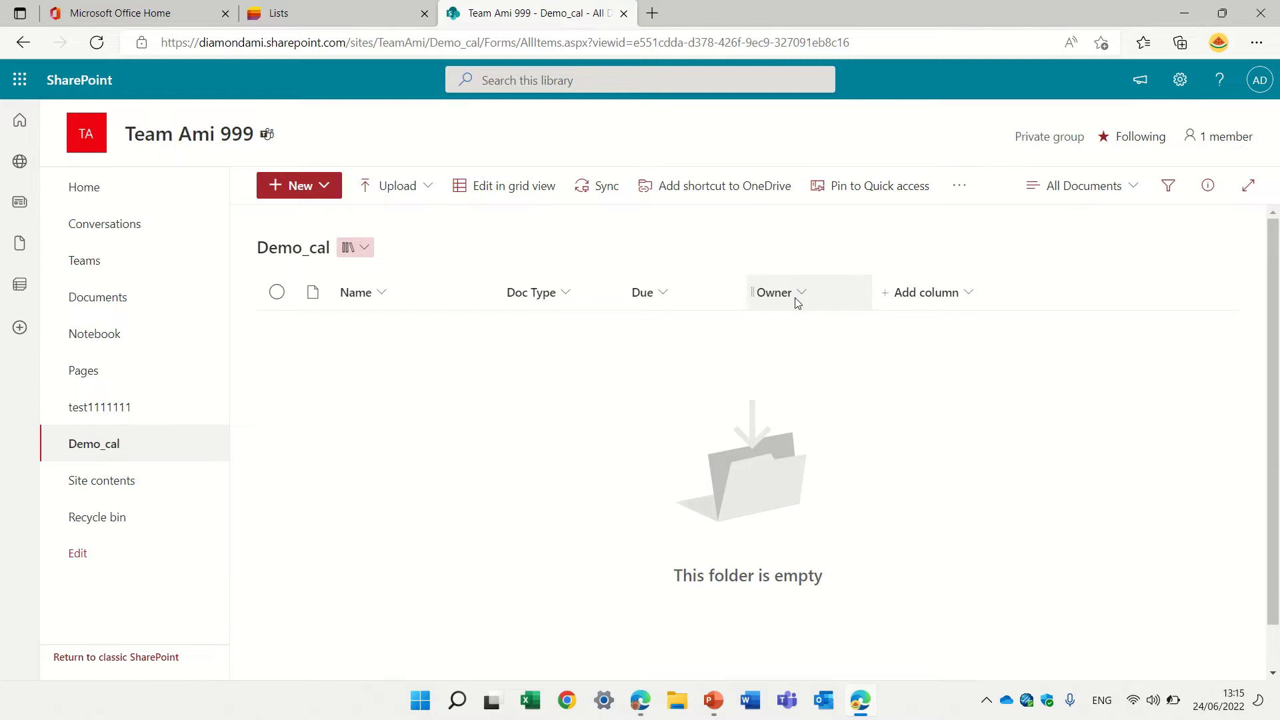
- Upload En25-26.pdf and the two WhatsApp images from Downloads into Demo_cal
left_click(390, 186)
left_click(431, 229)
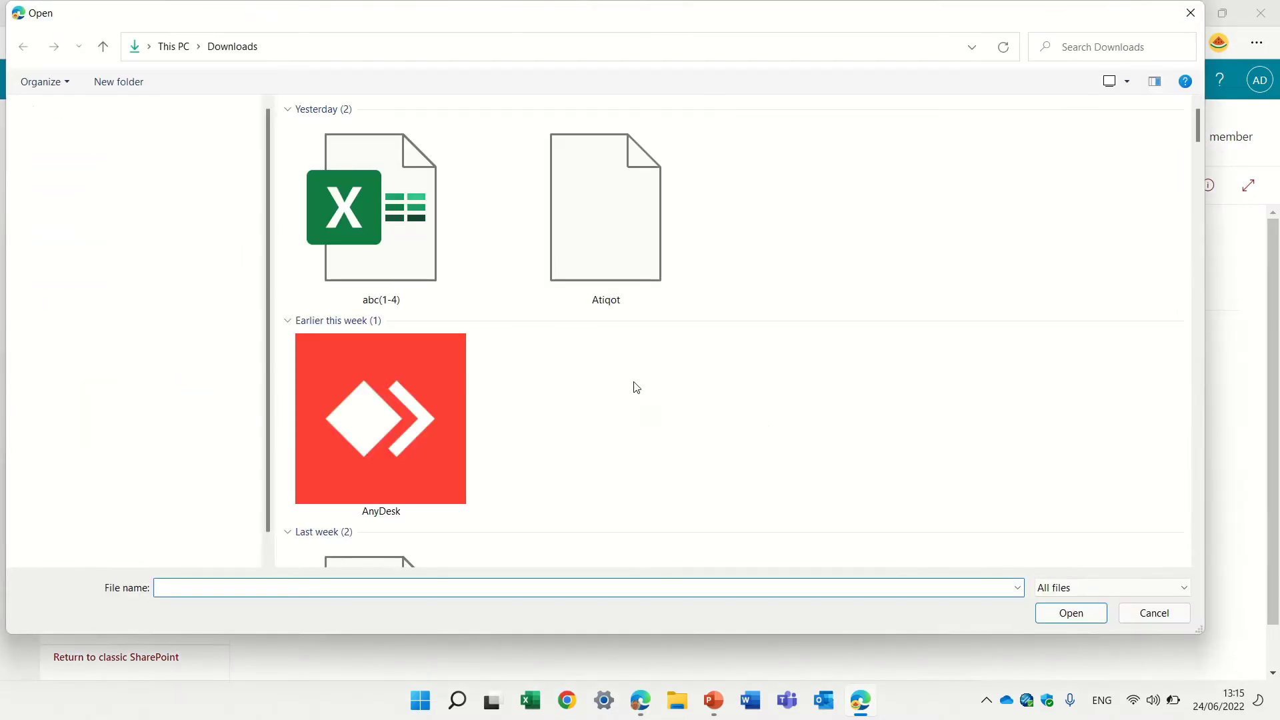
left_click(856, 257)
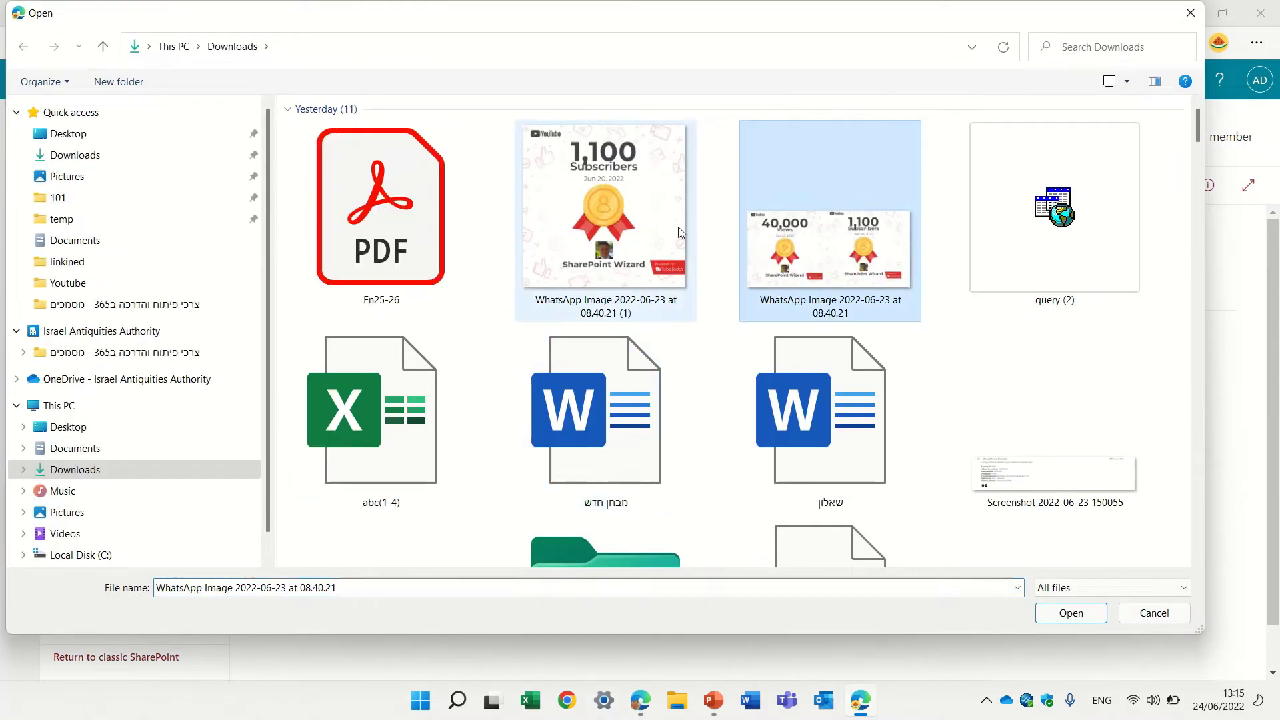
left_click(632, 244, "ctrl")
left_click(415, 220, "ctrl")
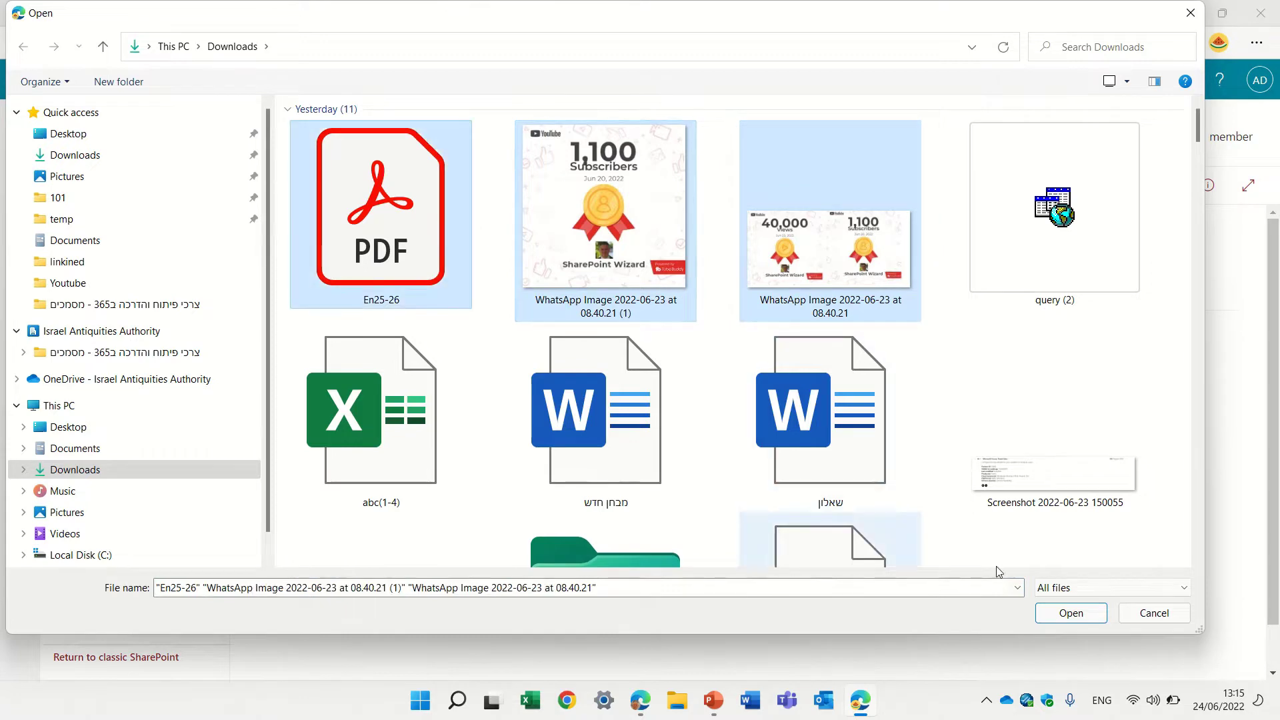
left_click(1045, 613)
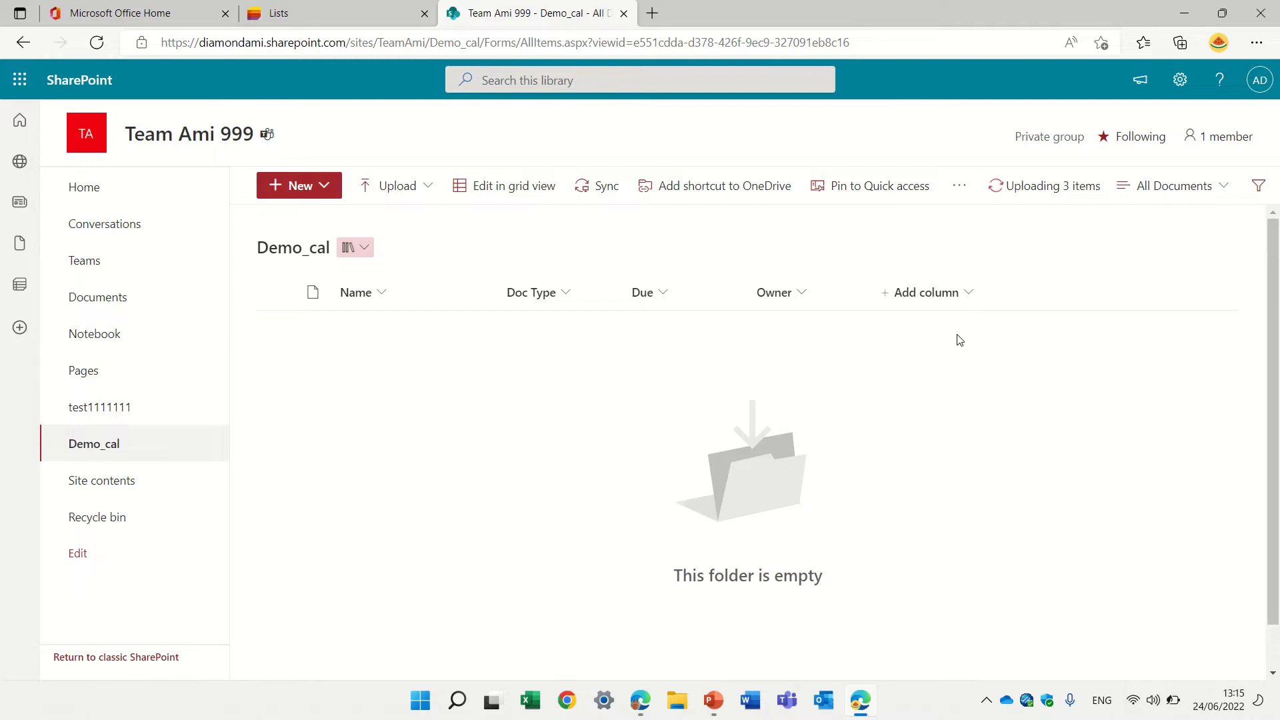
- In grid view, set the three files' Doc Type to Contracts, meetings and Rules
left_click(496, 193)
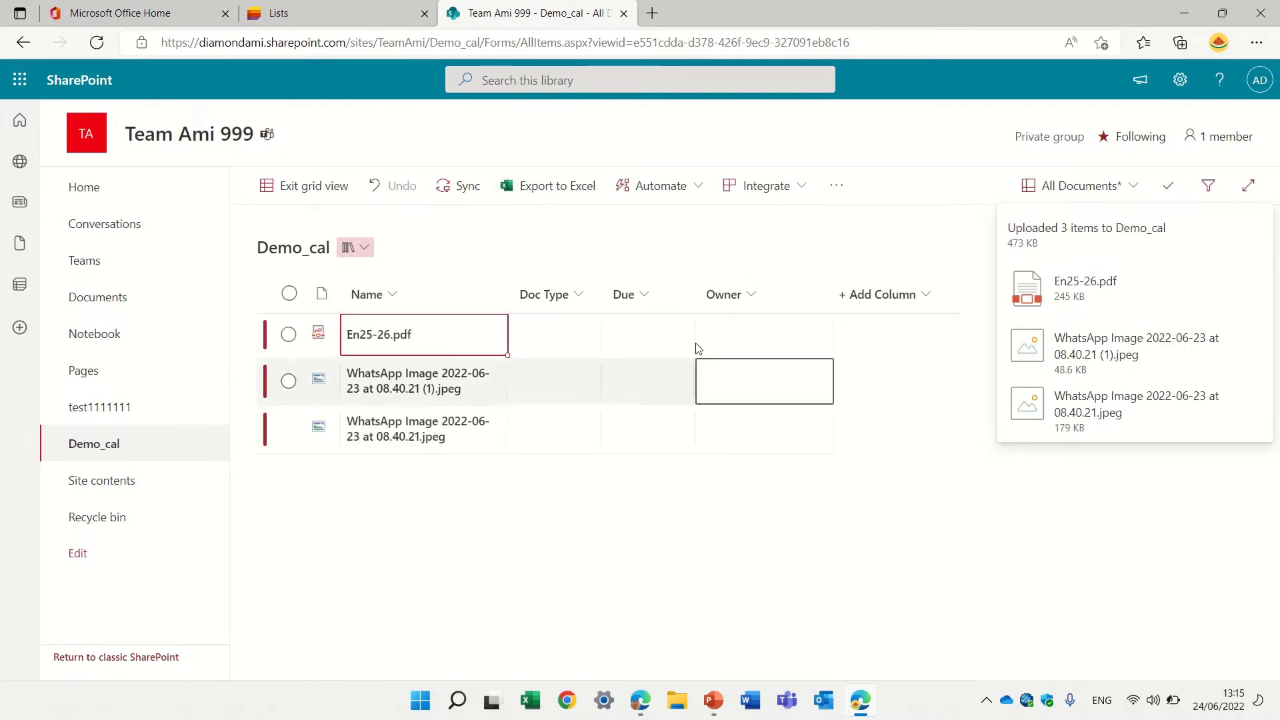
left_click(559, 337)
left_click(560, 332)
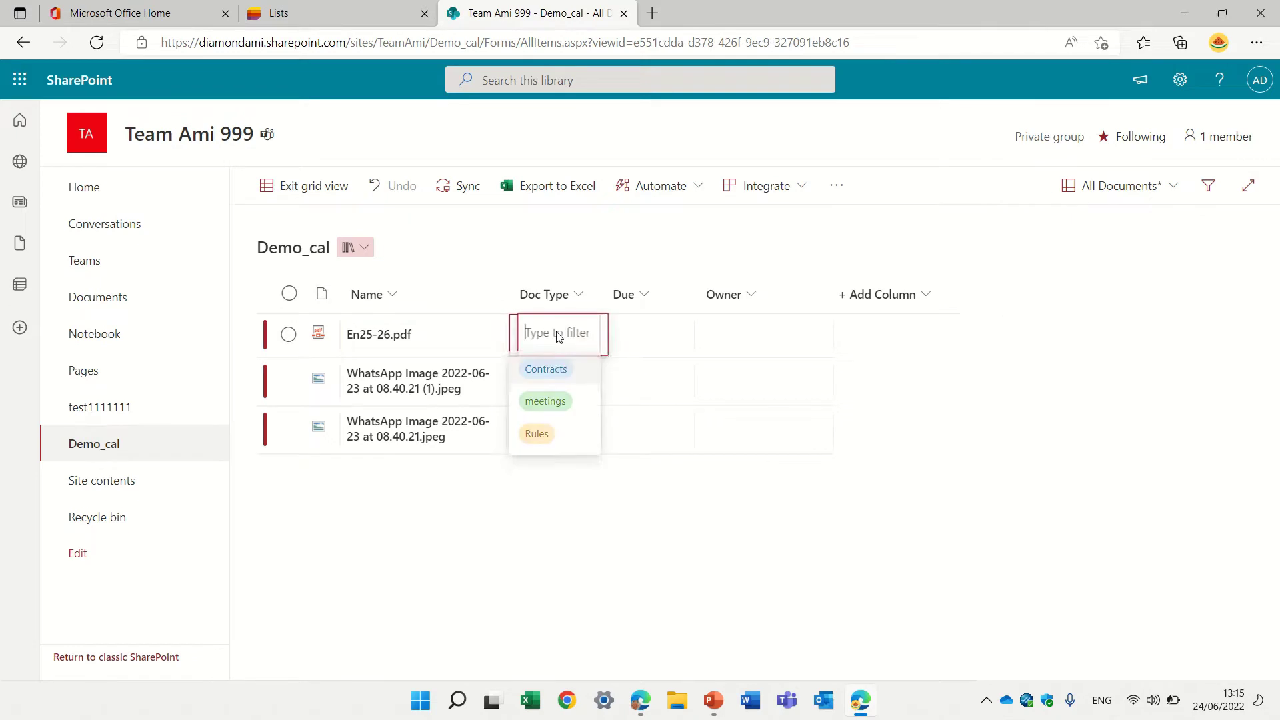
left_click(545, 377)
left_click(556, 381)
left_click(557, 379)
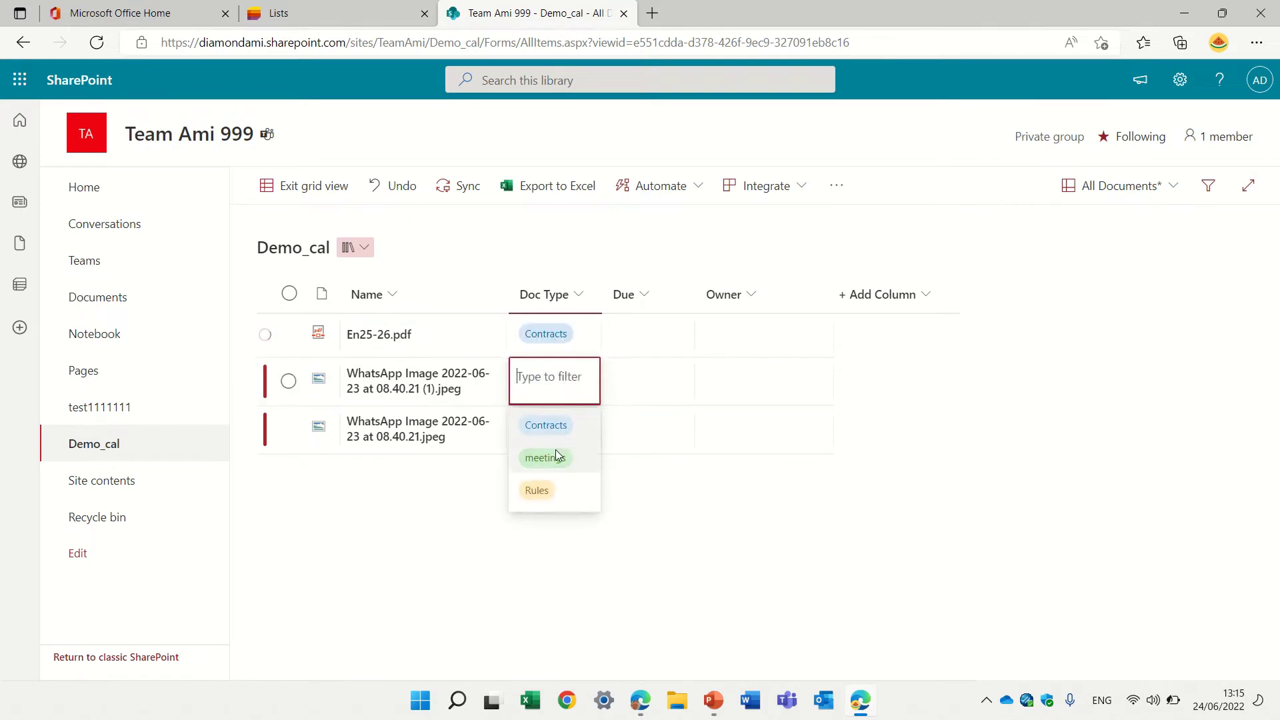
left_click(557, 455)
left_click(557, 437)
left_click(558, 433)
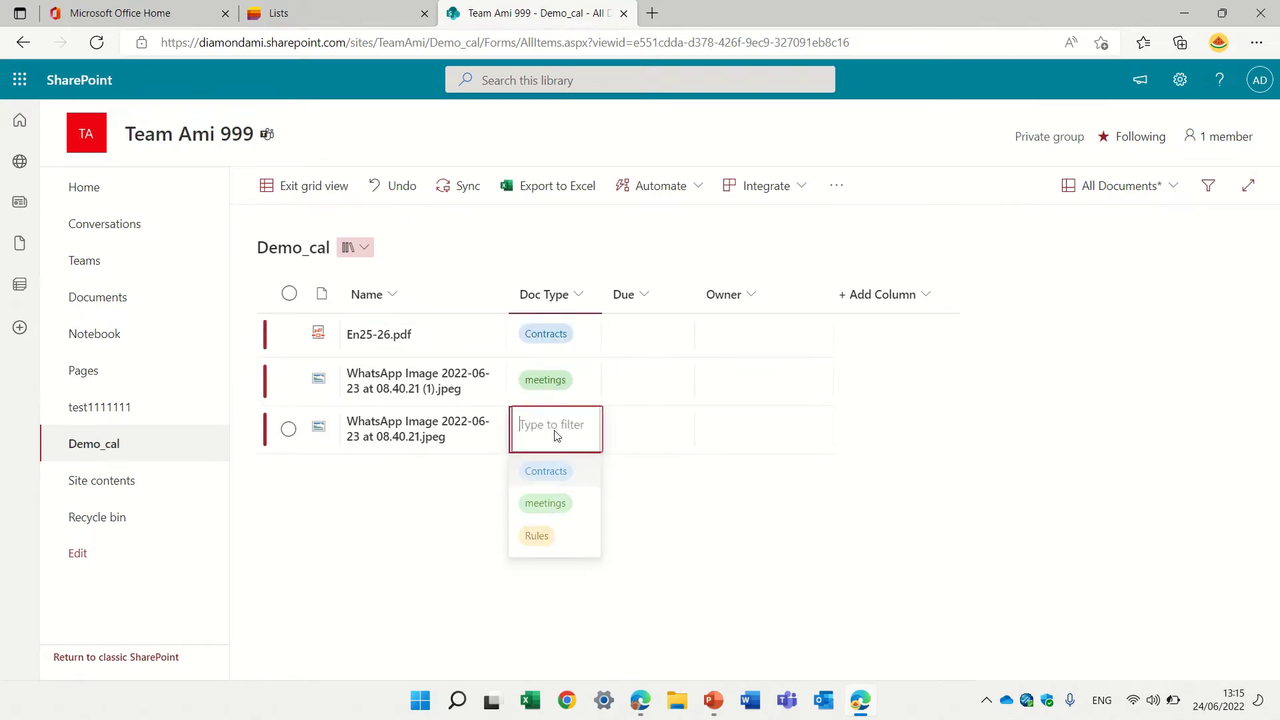
left_click(545, 538)
- Set the files' due dates to 23, 16 and 10 June 2022
left_click(675, 337)
left_click(666, 329)
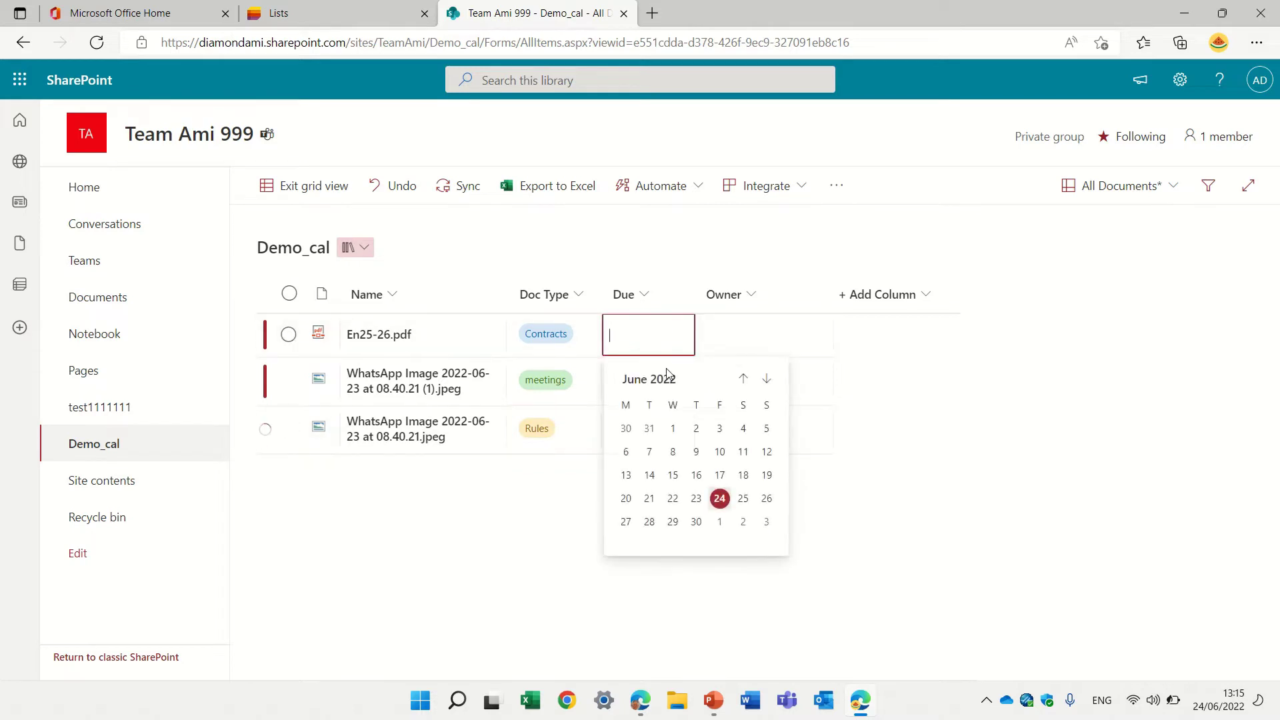
left_click(696, 498)
left_click(654, 391)
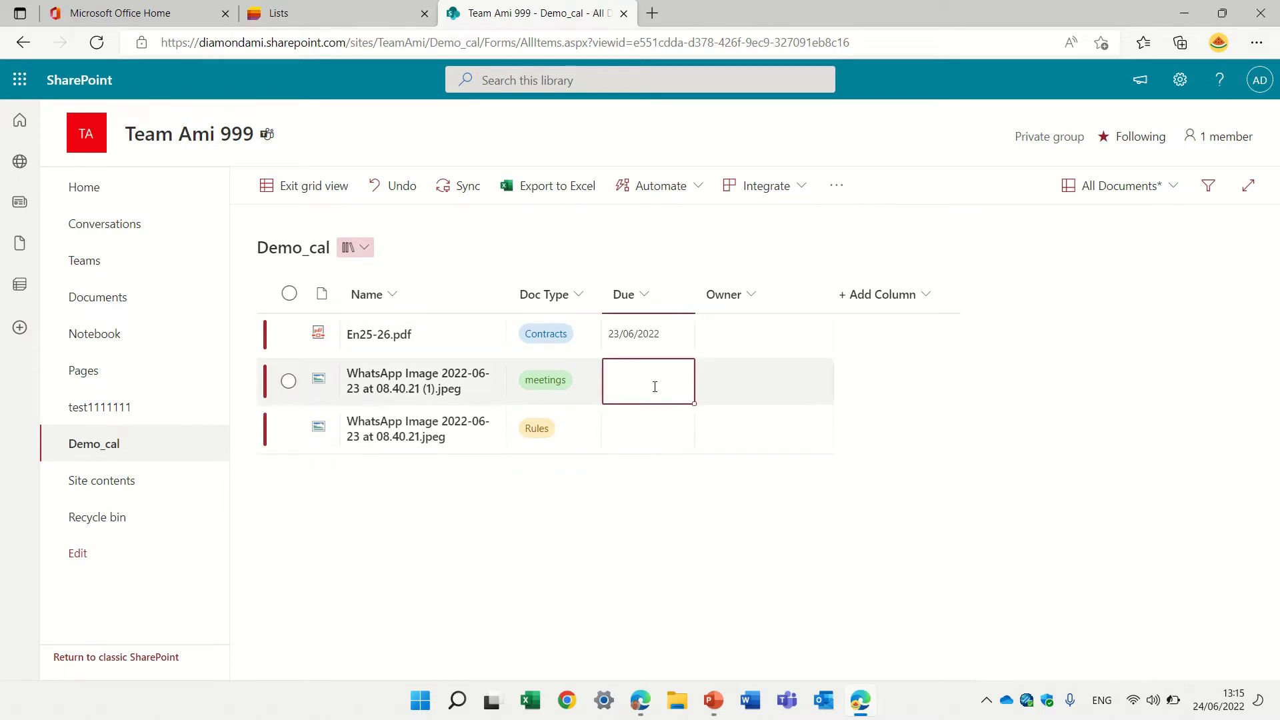
left_click(654, 383)
left_click(696, 524)
left_click(643, 437)
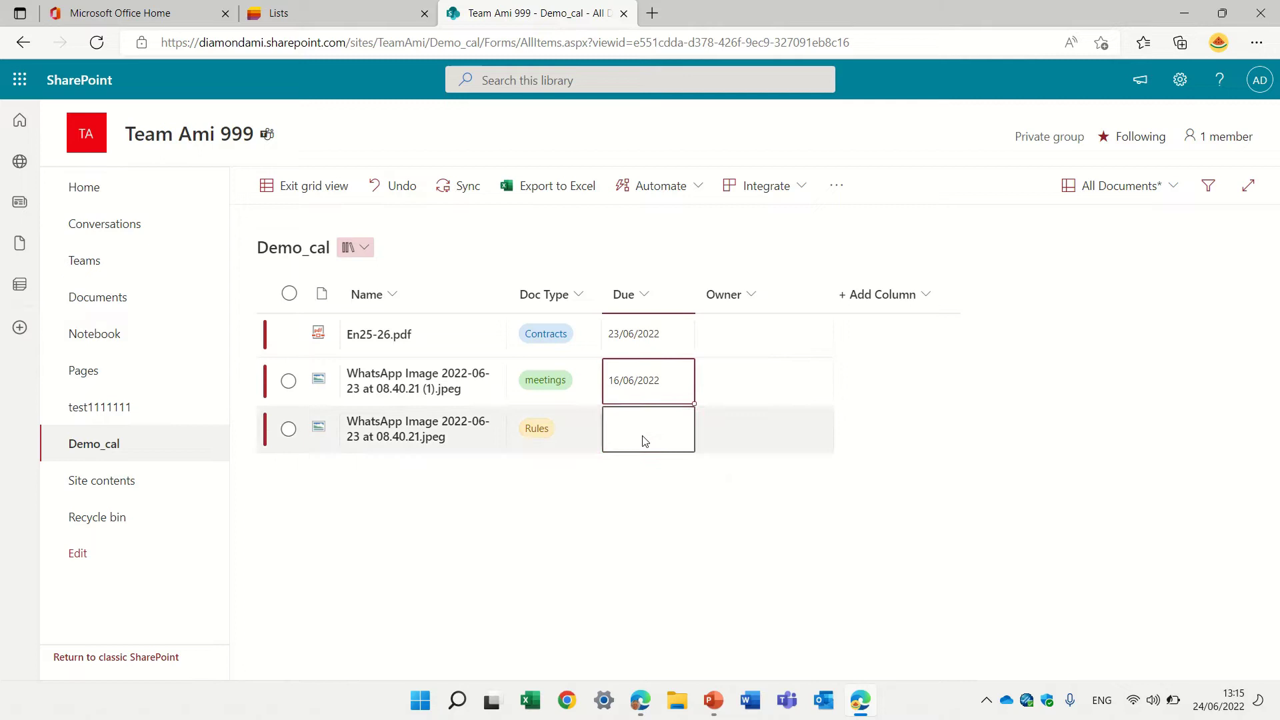
left_click(643, 434)
left_click(722, 548)
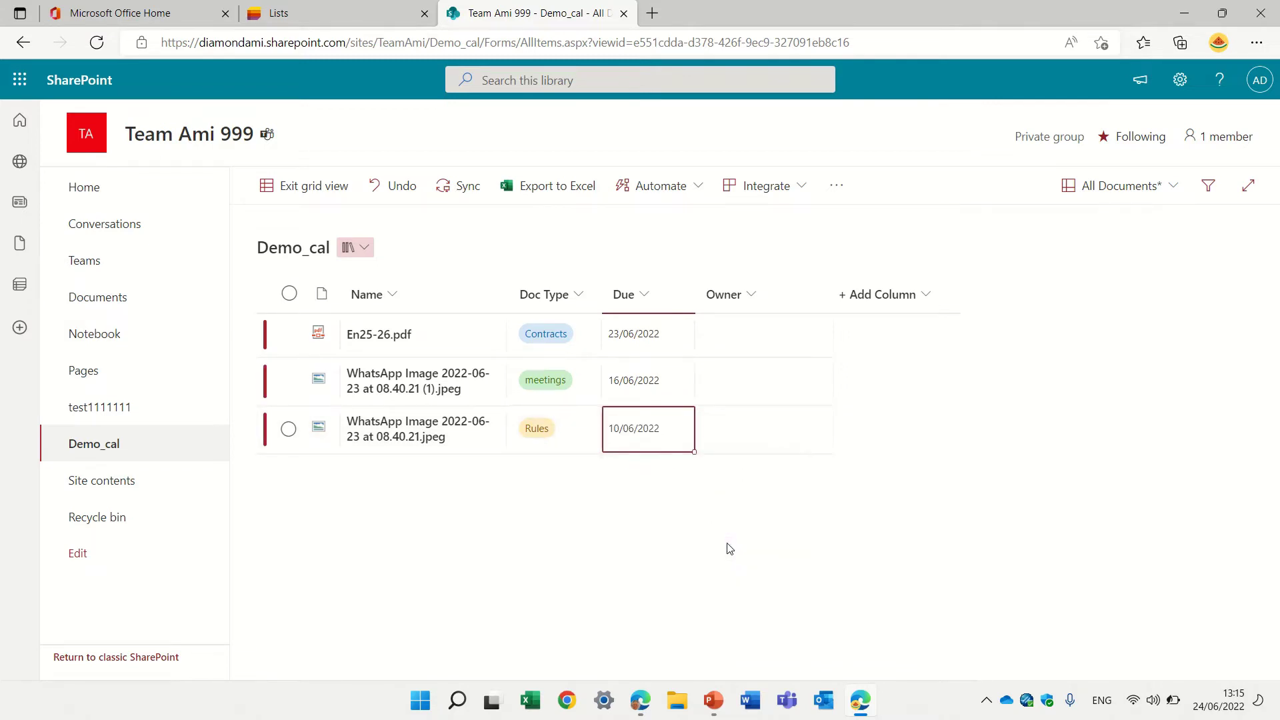
- Assign an owner to each file with the people picker, then exit grid view
left_click(771, 337)
left_click(771, 343)
type("ale")
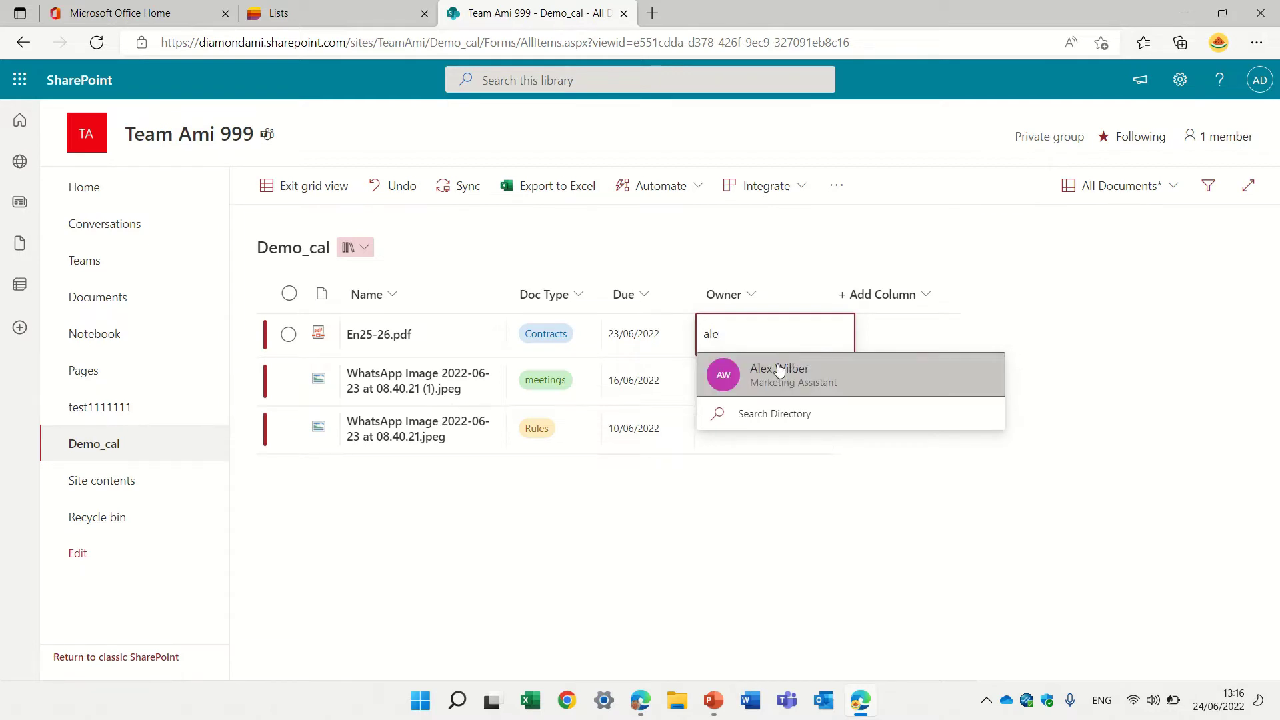
left_click(778, 370)
type("me")
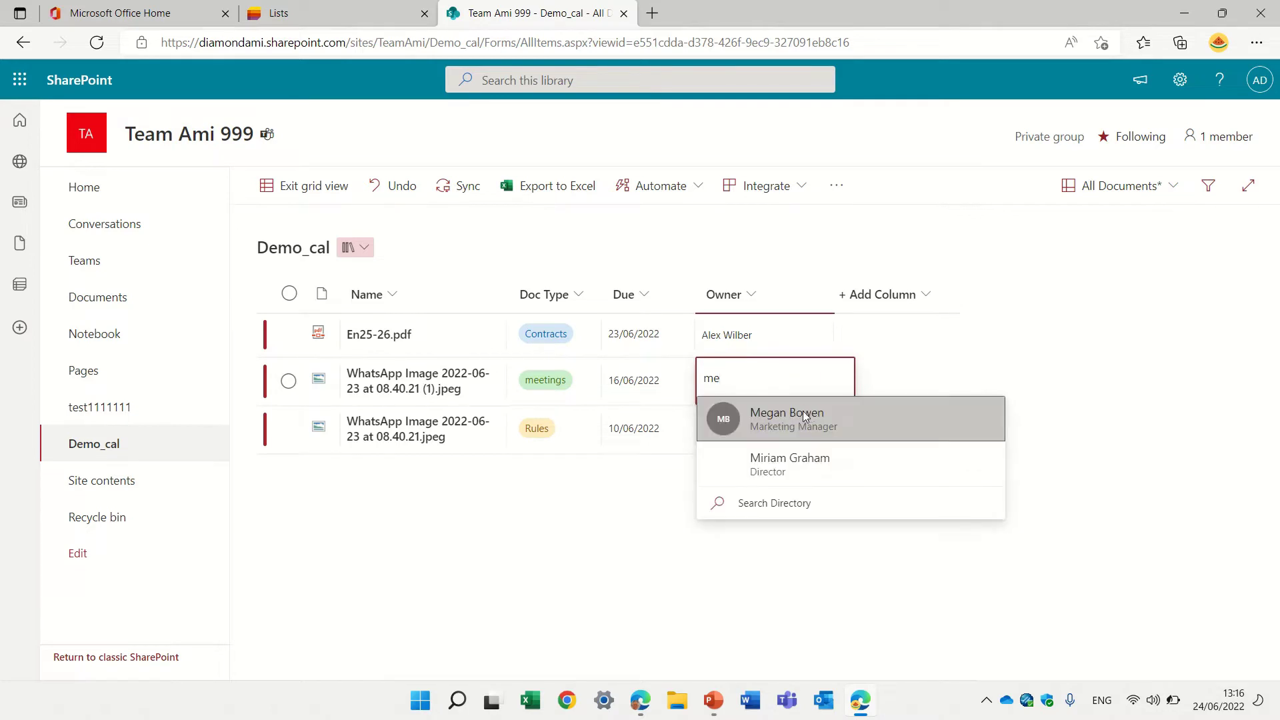
left_click(767, 418)
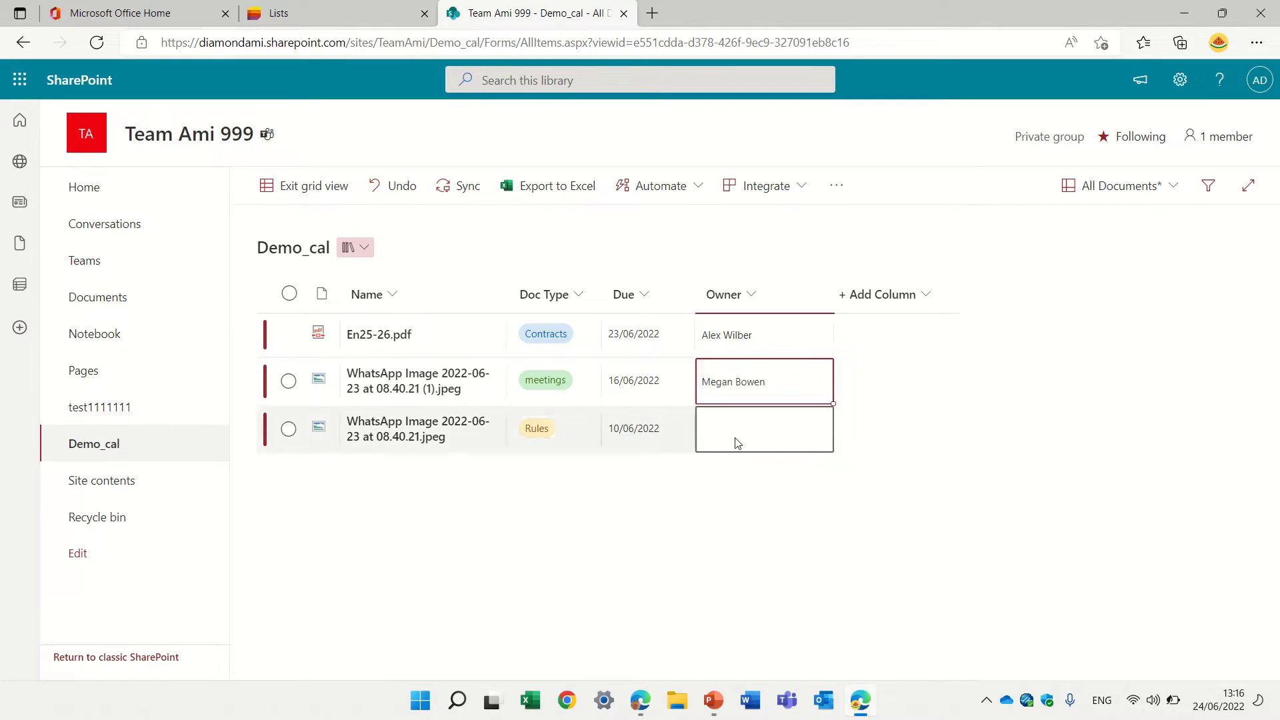
left_click(737, 443)
type("amid")
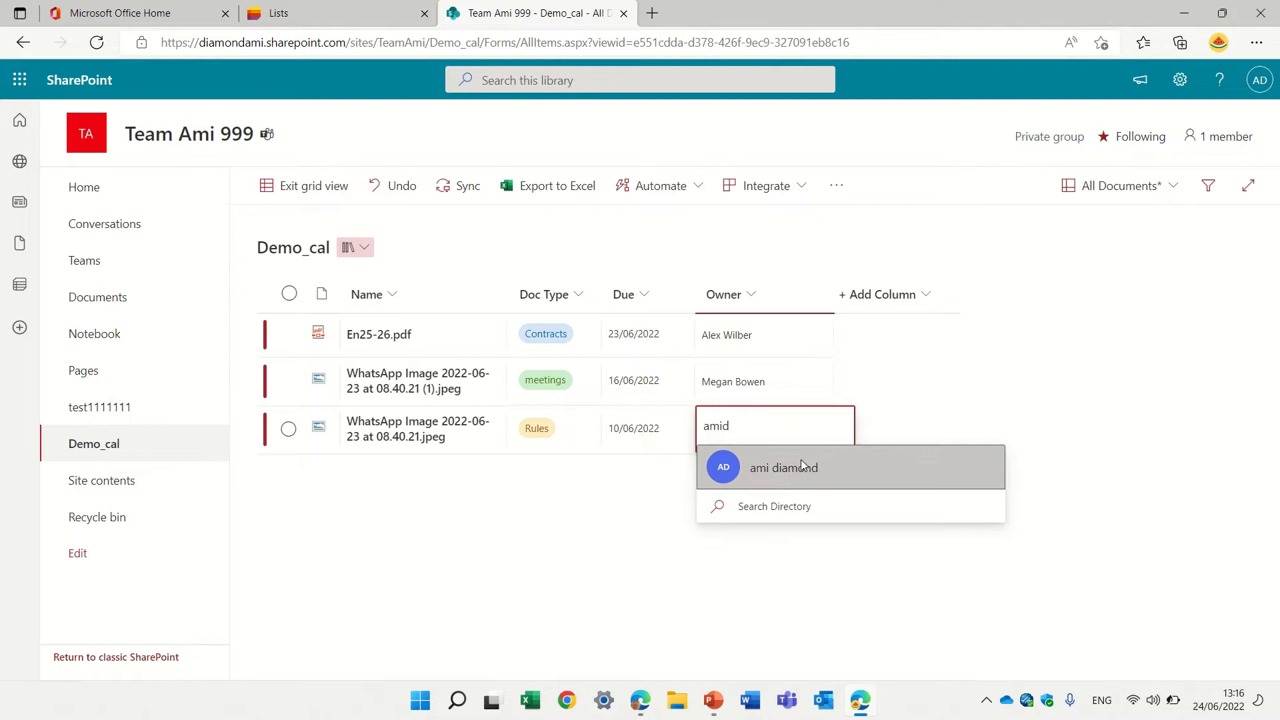
left_click(801, 458)
left_click(312, 186)
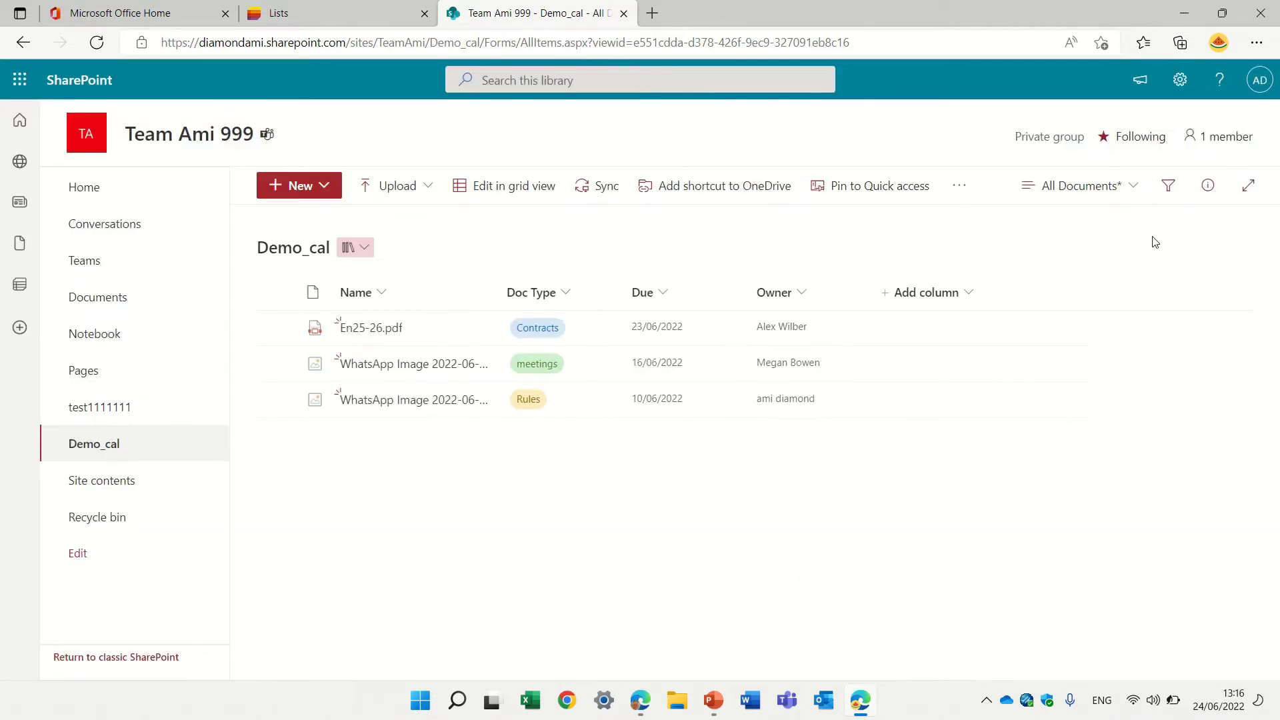
- Start a new Calendar view named 'cal'
left_click(1136, 192)
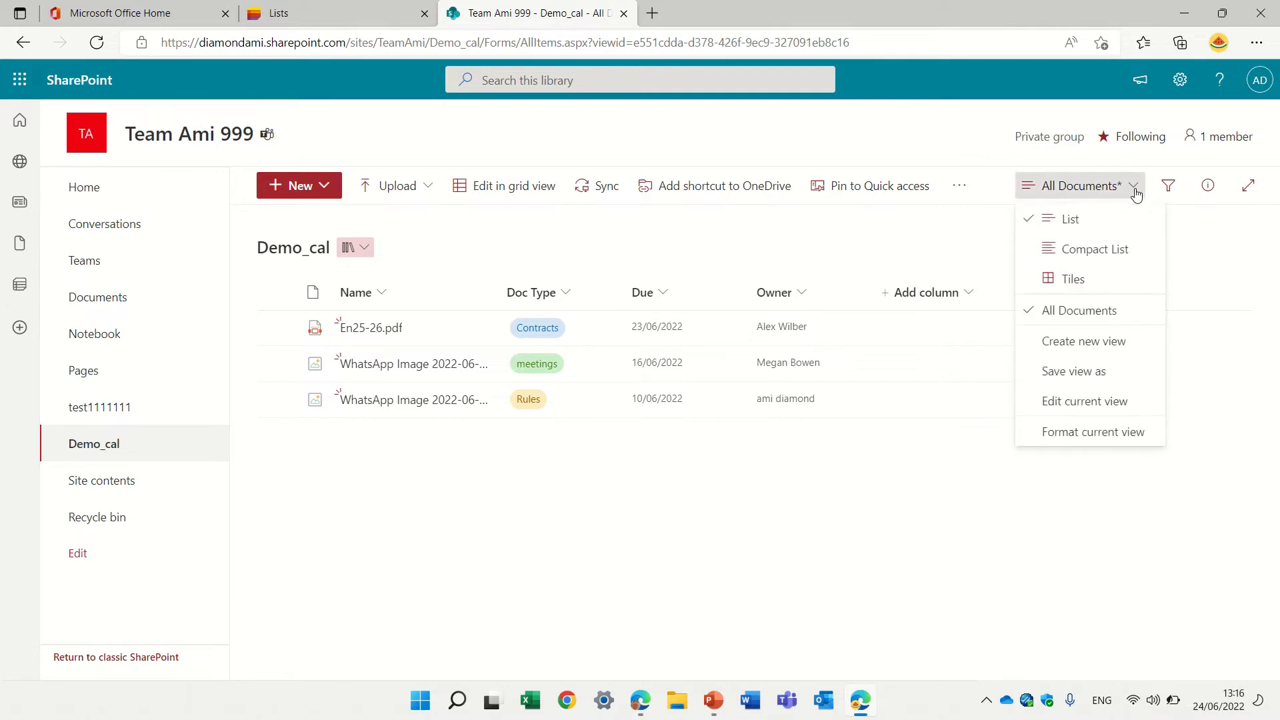
left_click(1120, 353)
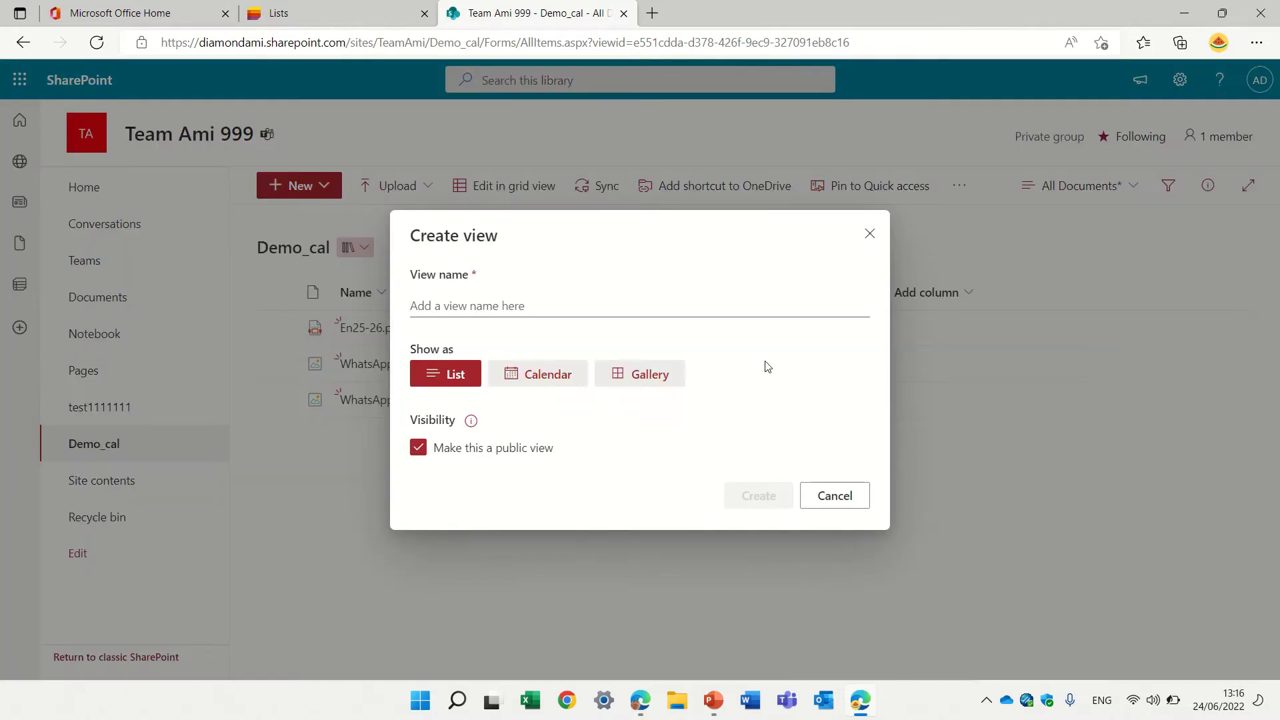
left_click(550, 374)
left_click(599, 254)
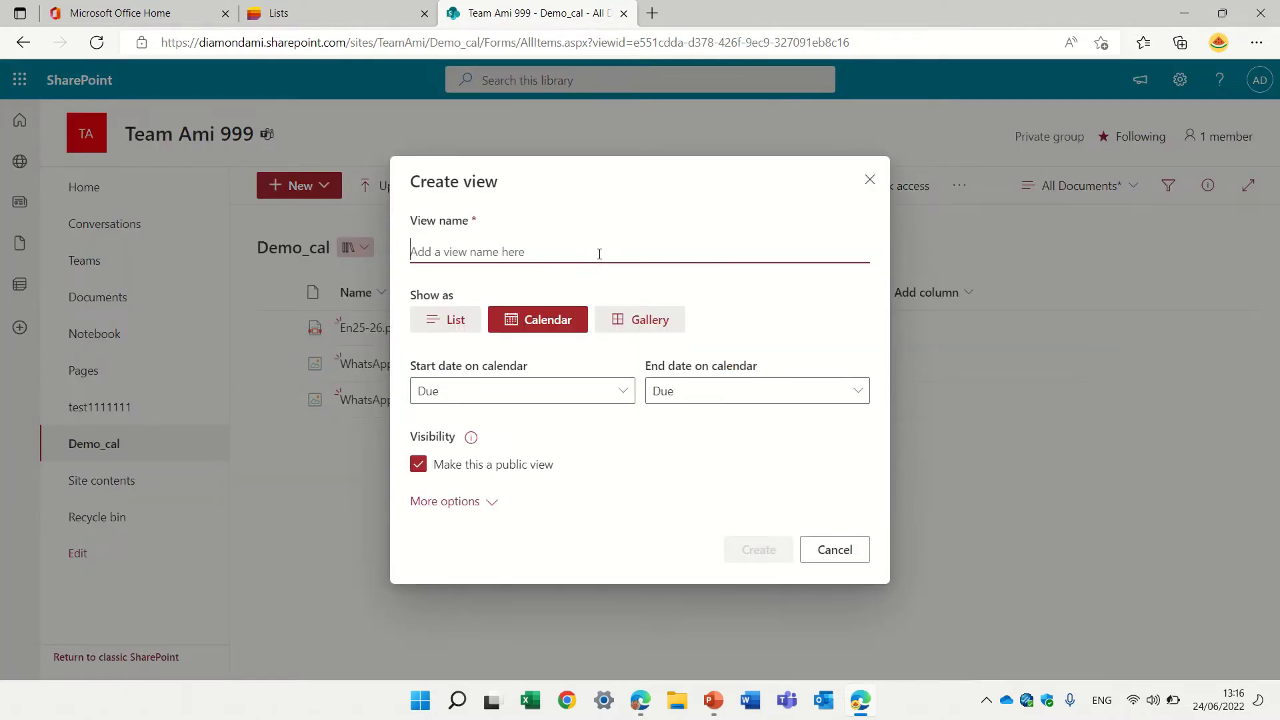
left_click(599, 254)
type("CA")
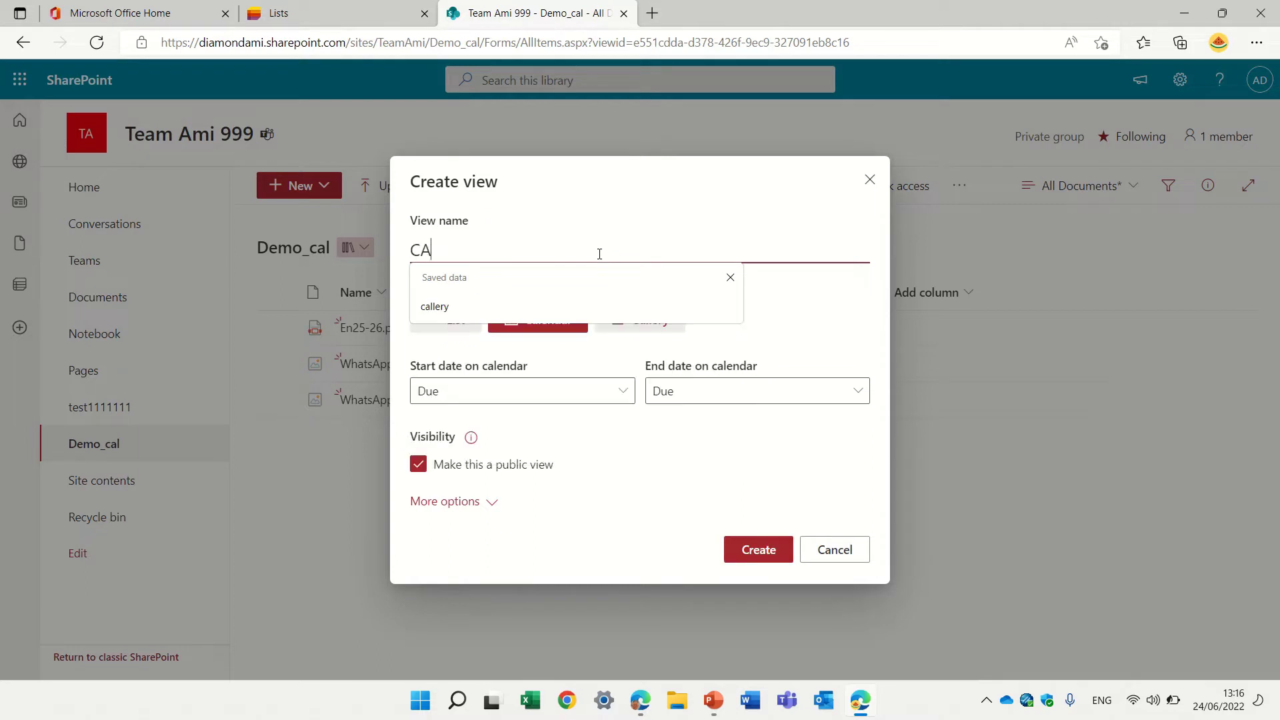
key("BackSpace")
key("BackSpace")
type("a")
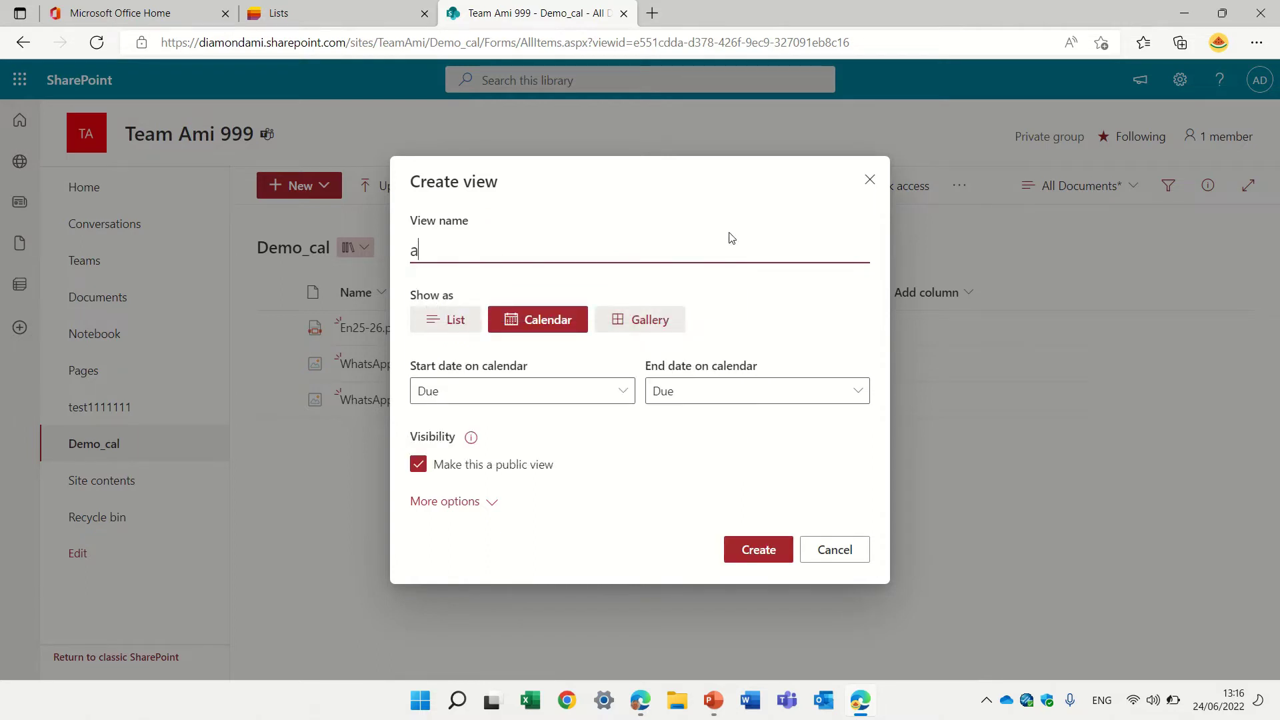
key("BackSpace")
type("cal")
left_click(778, 338)
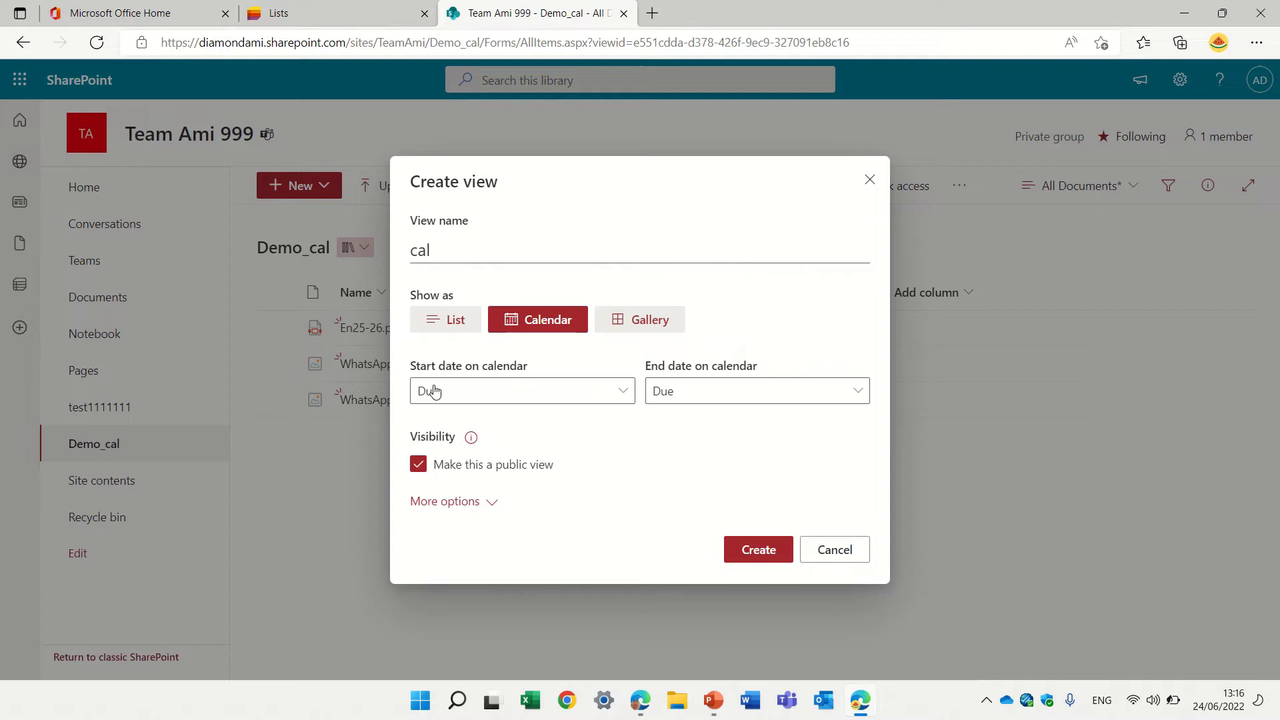
- Use Due as the calendar date and Name as the calendar item title
left_click(462, 398)
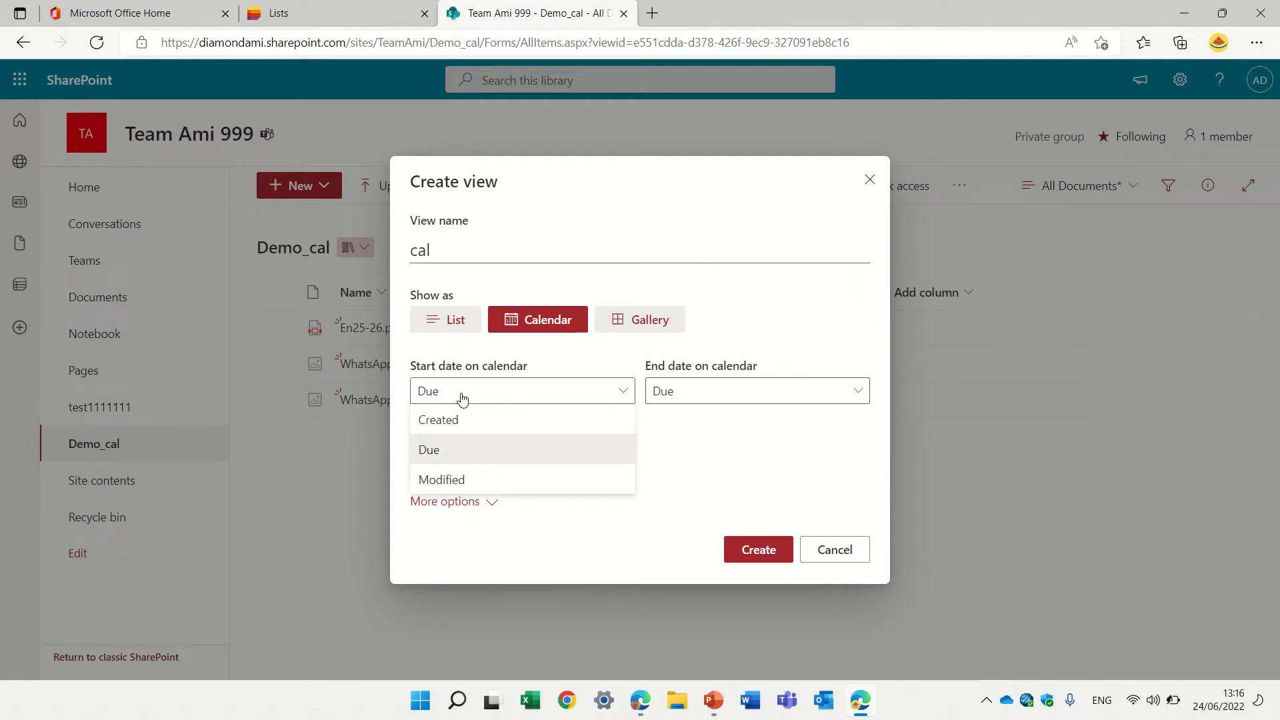
left_click(821, 294)
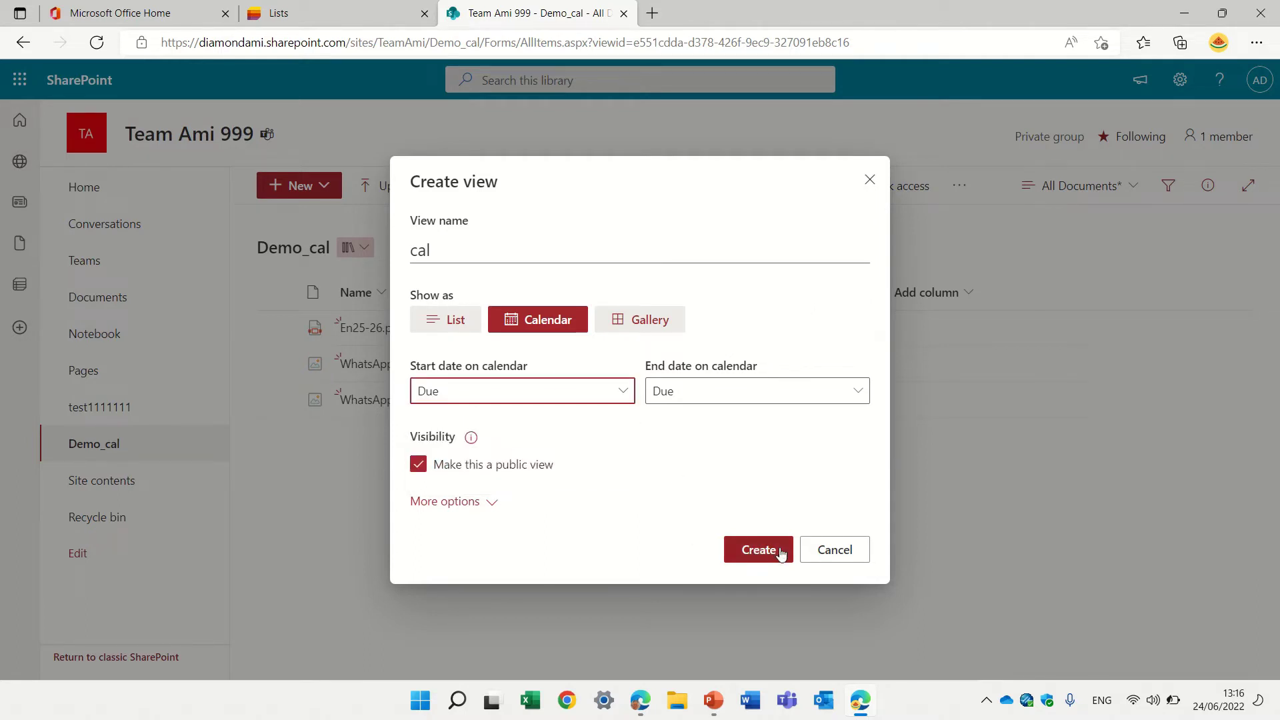
left_click(492, 504)
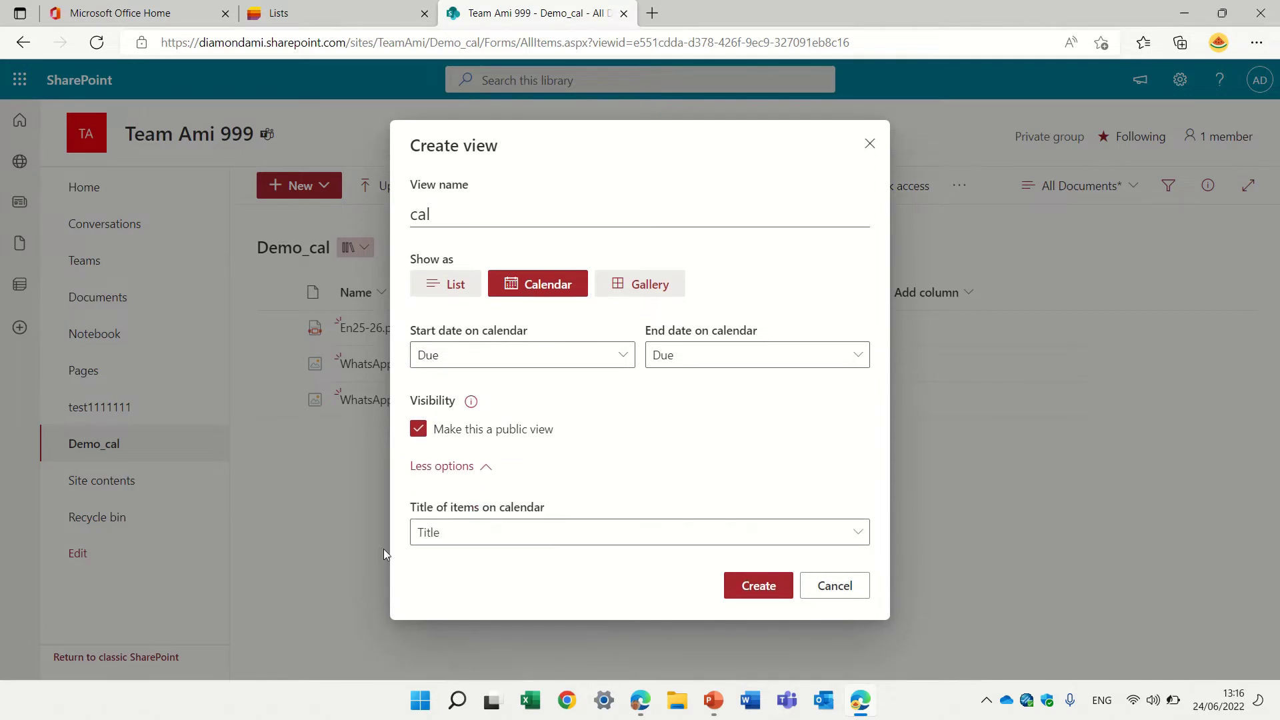
left_click(482, 537)
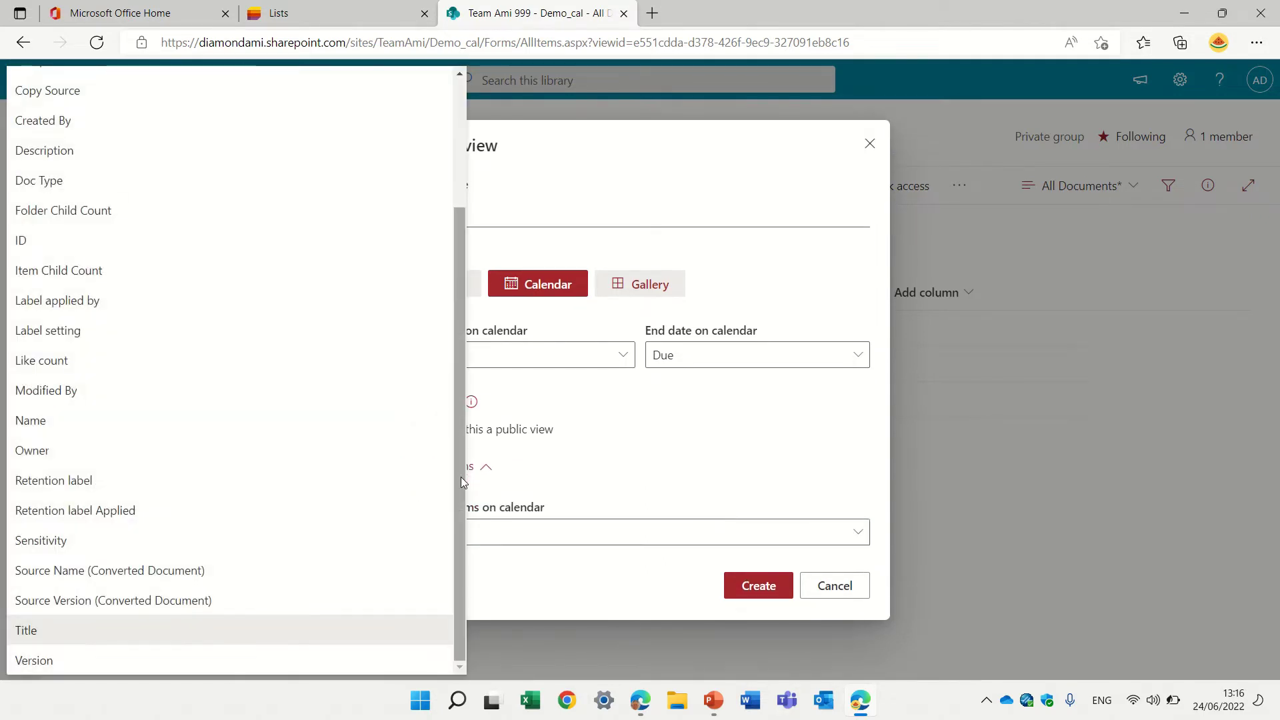
scroll(459, 293, "up", 3)
scroll(438, 406, "down", 1)
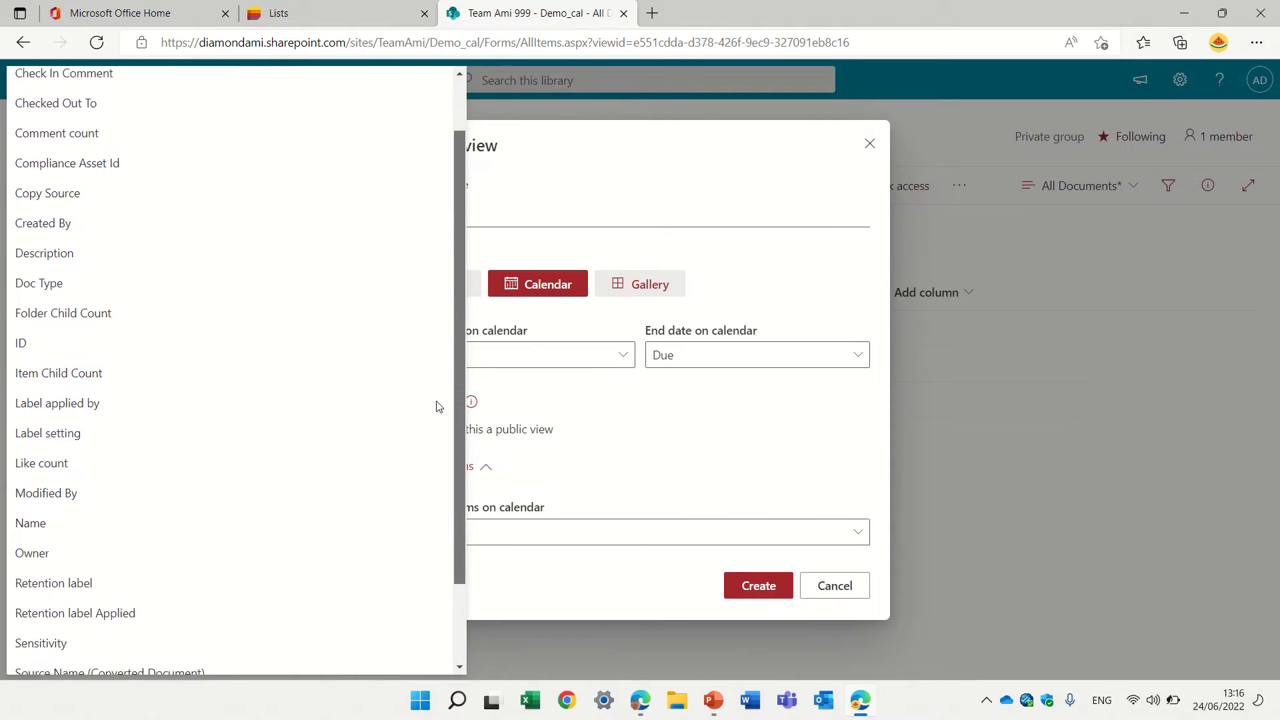
left_click(31, 522)
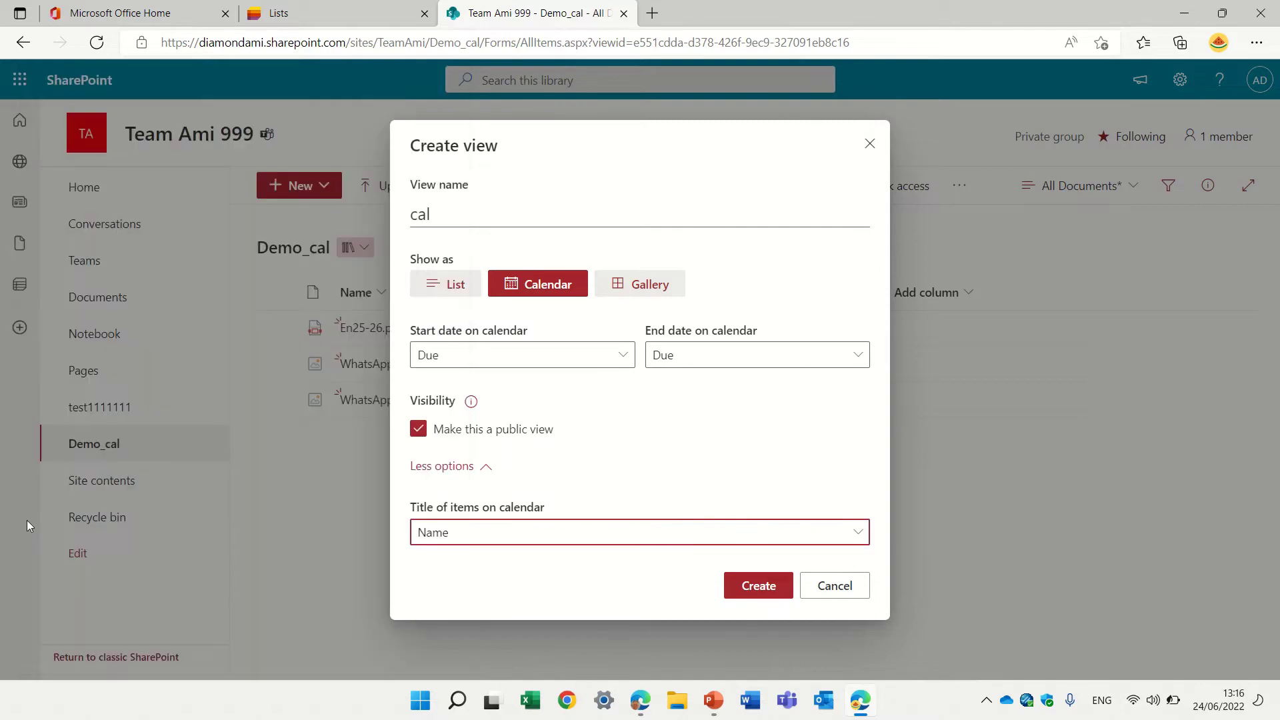
- Create the cal view and check the June 2022 calendar with items on 10, 16 and 23 June
left_click(764, 595)
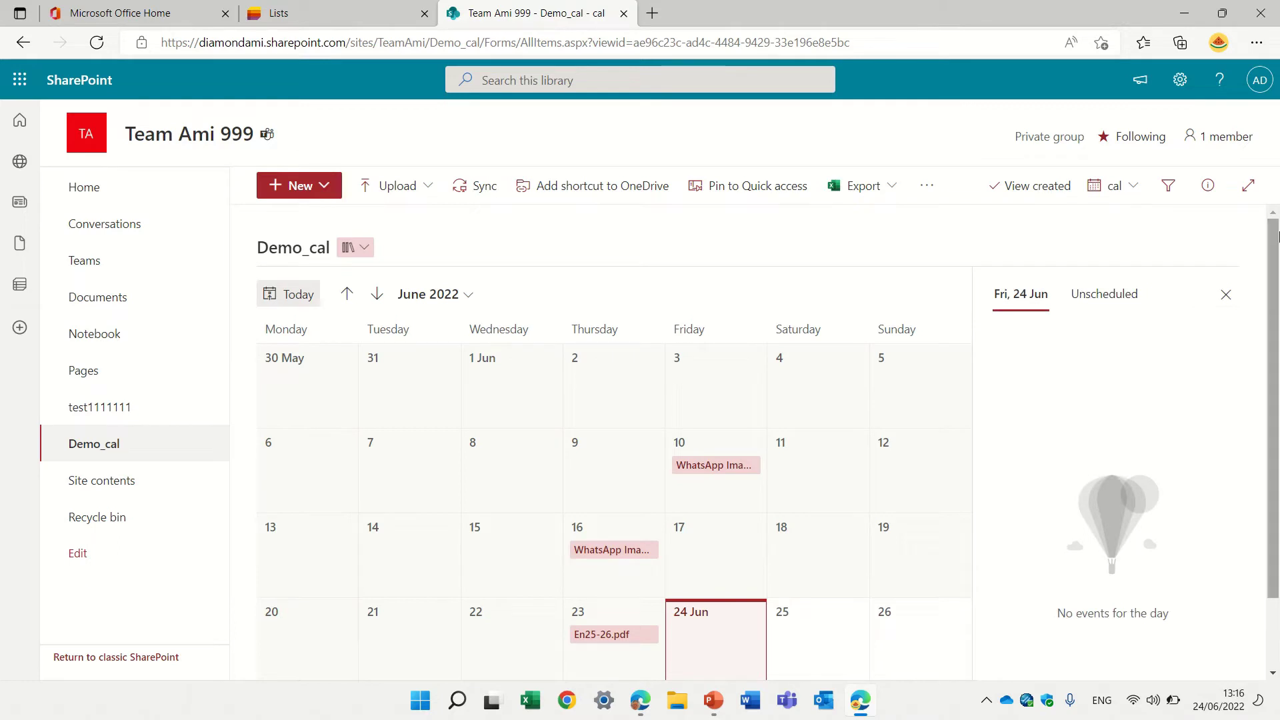
scroll(1277, 248, "down", 2)
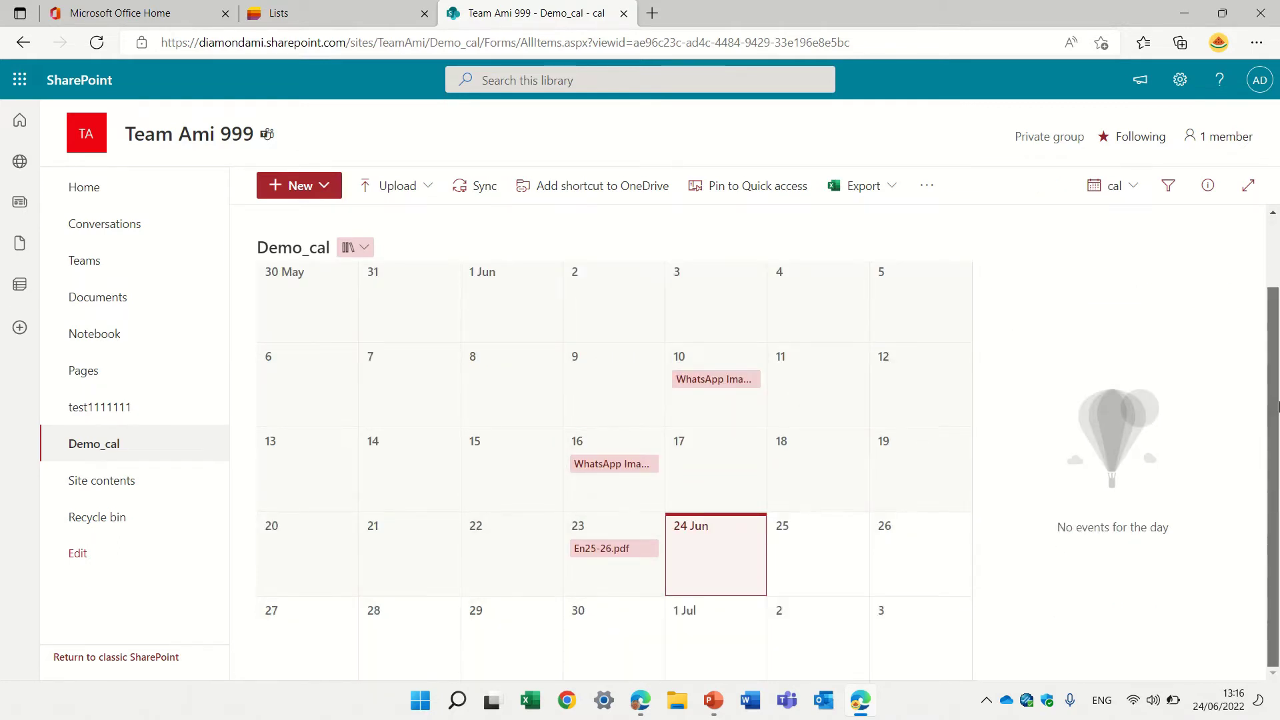
scroll(1277, 400, "up", 2)
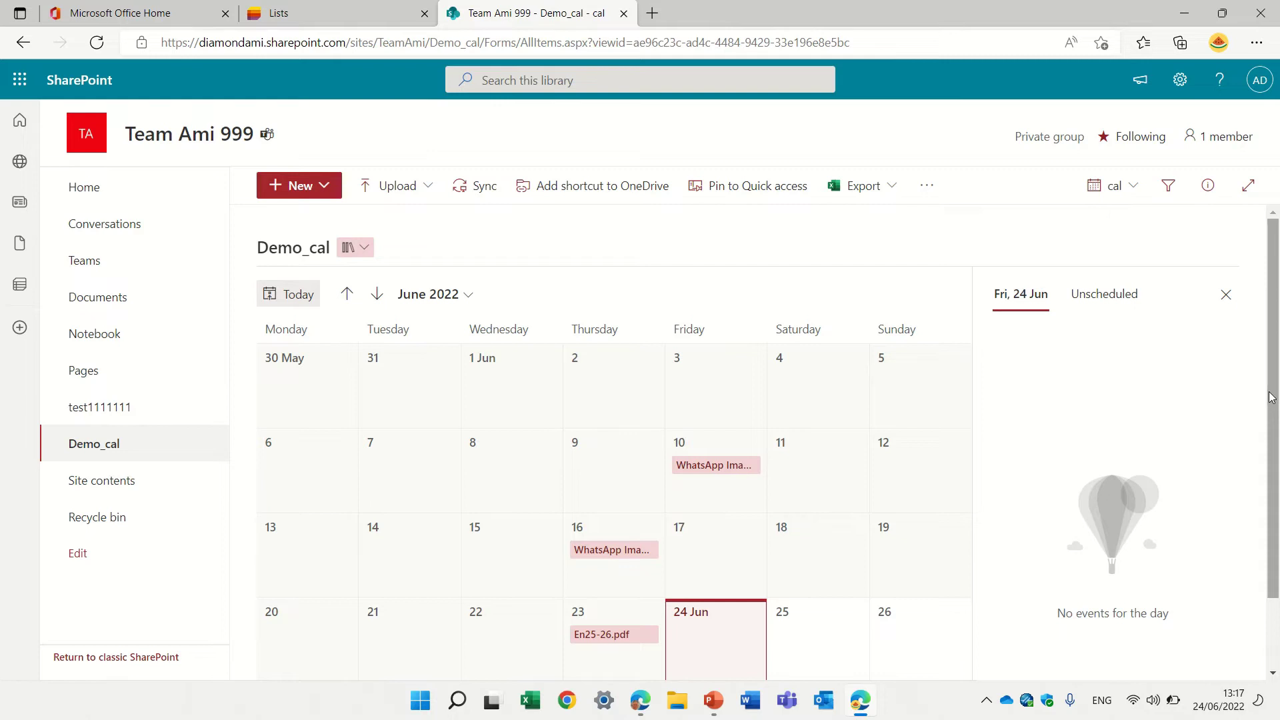
- Delete the default conditional formatting rule from the cal view
left_click(1133, 188)
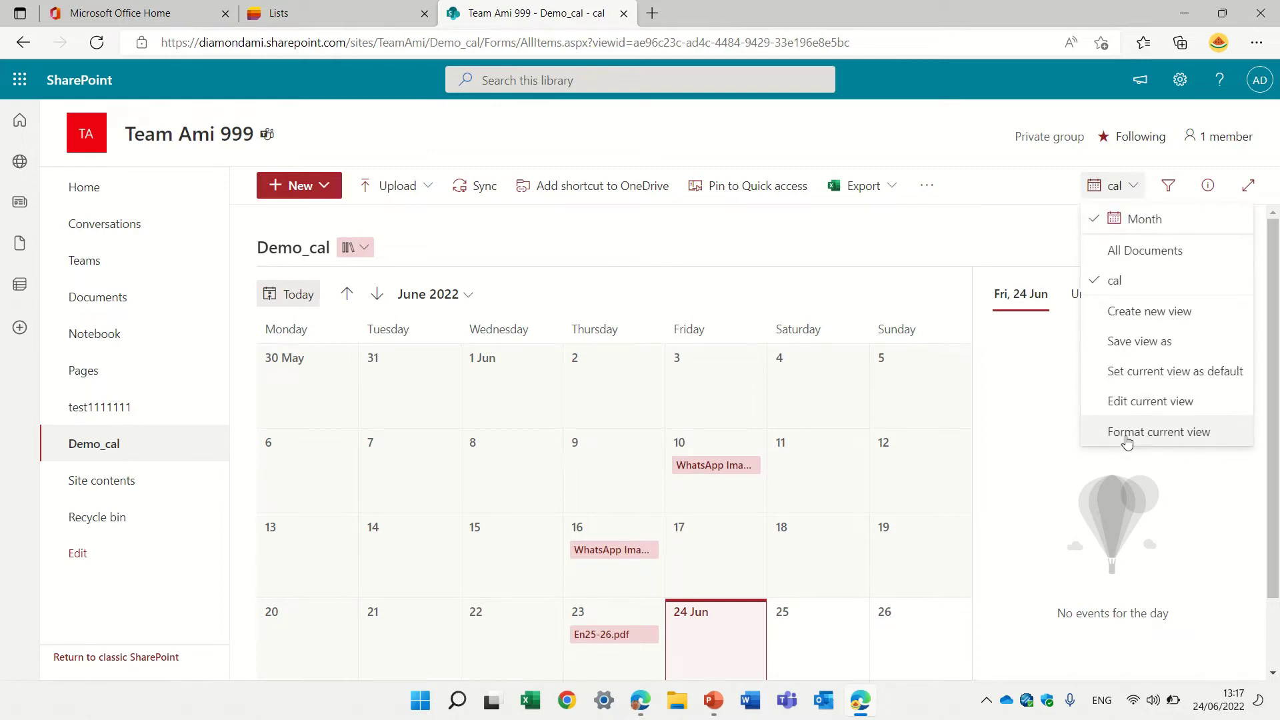
left_click(1171, 434)
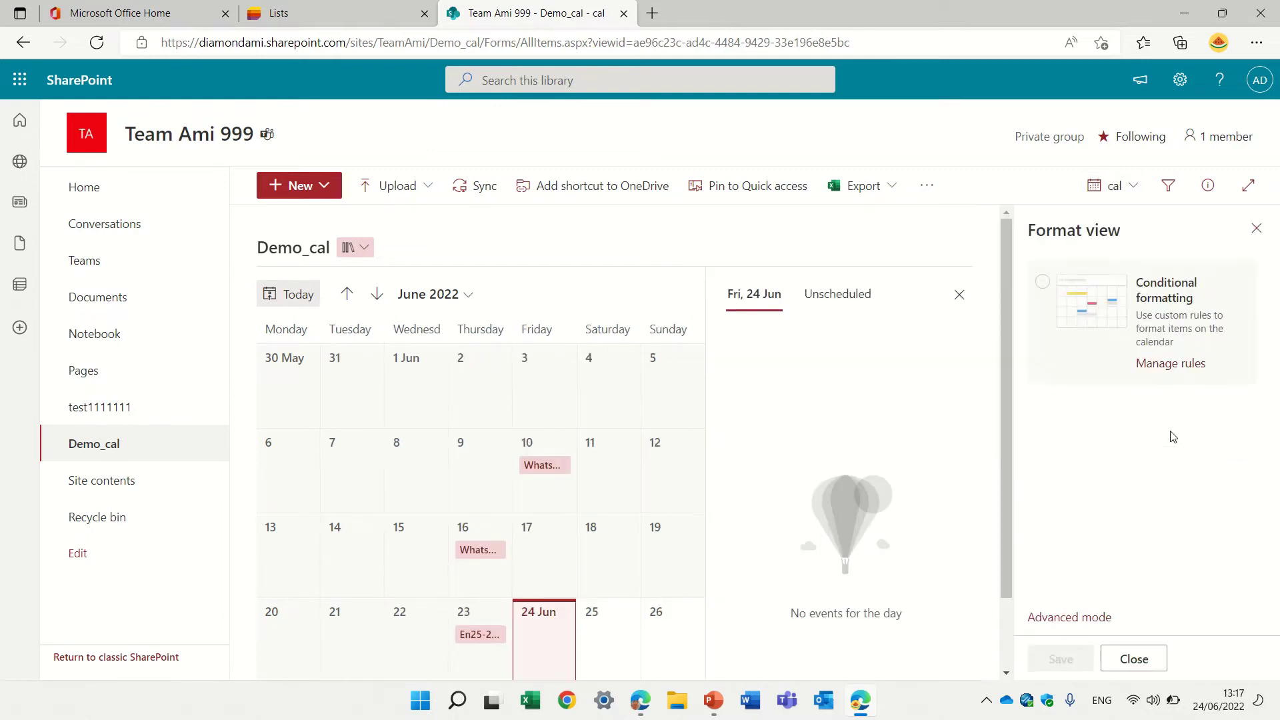
left_click(1170, 364)
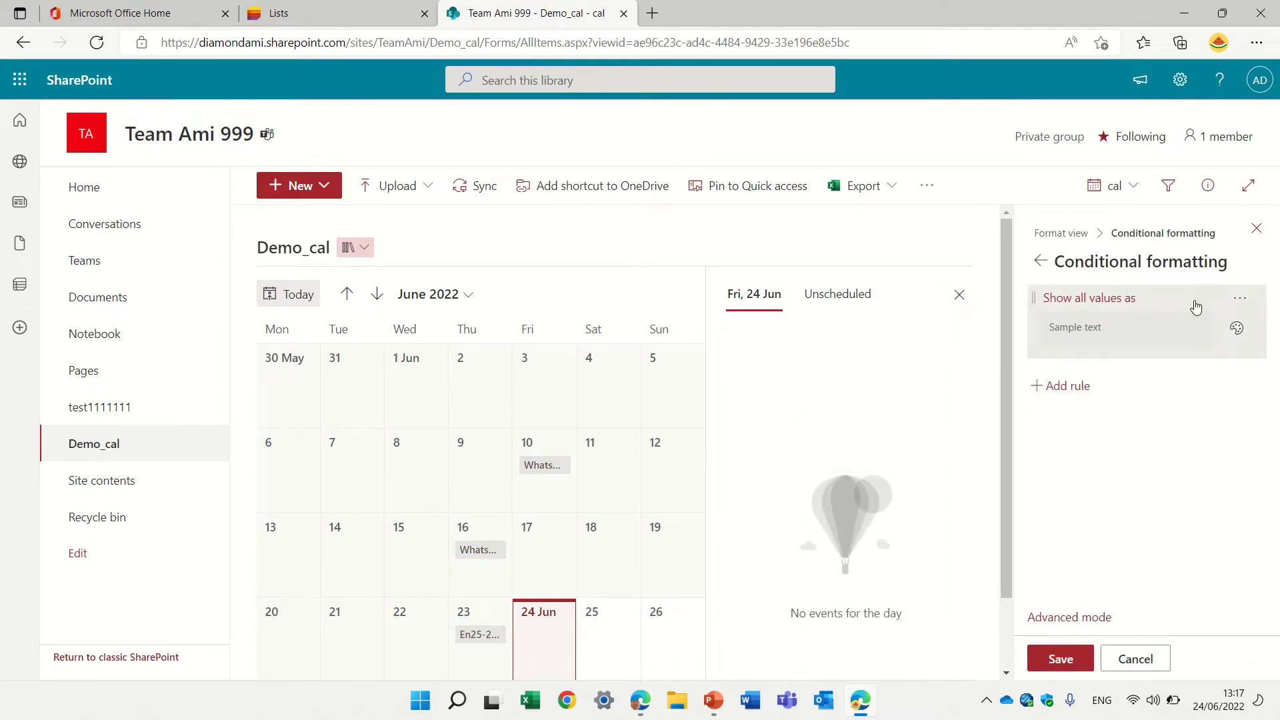
left_click(1239, 298)
left_click(1202, 362)
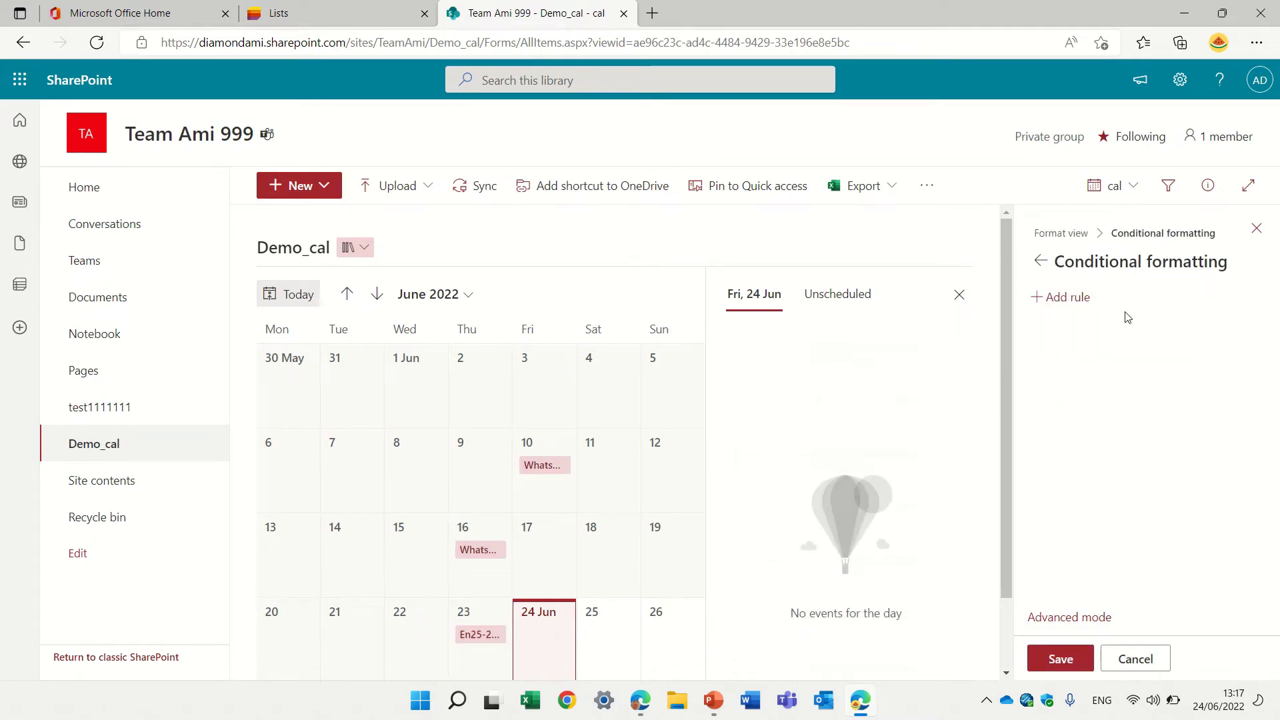
left_click(1039, 261)
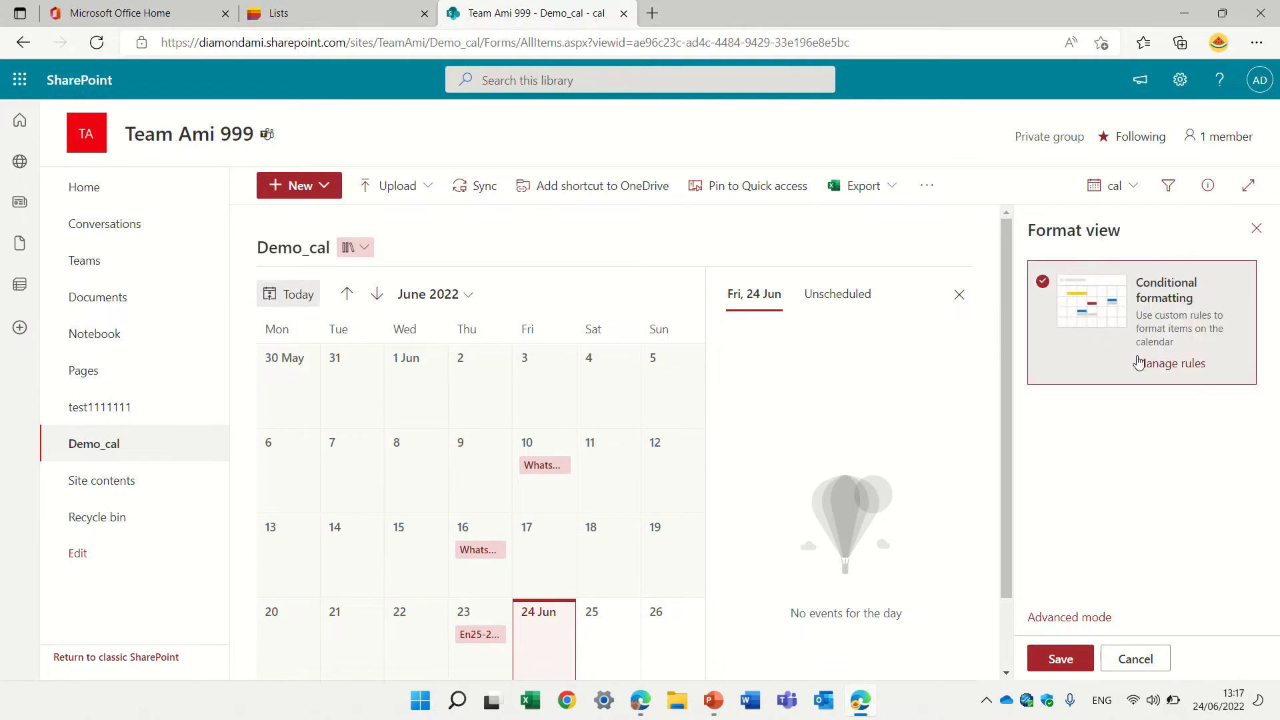
left_click(1164, 366)
- Add a rule colouring items blue when Due is after Today
left_click(1052, 298)
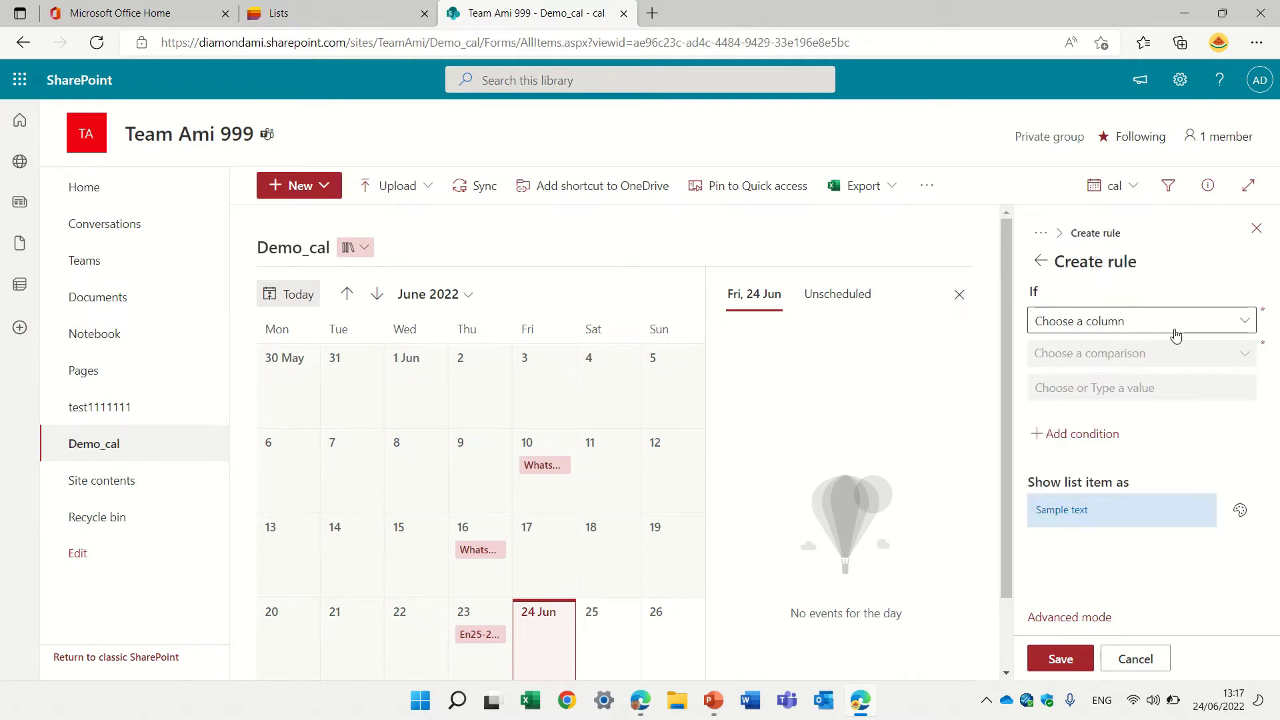
left_click(1231, 326)
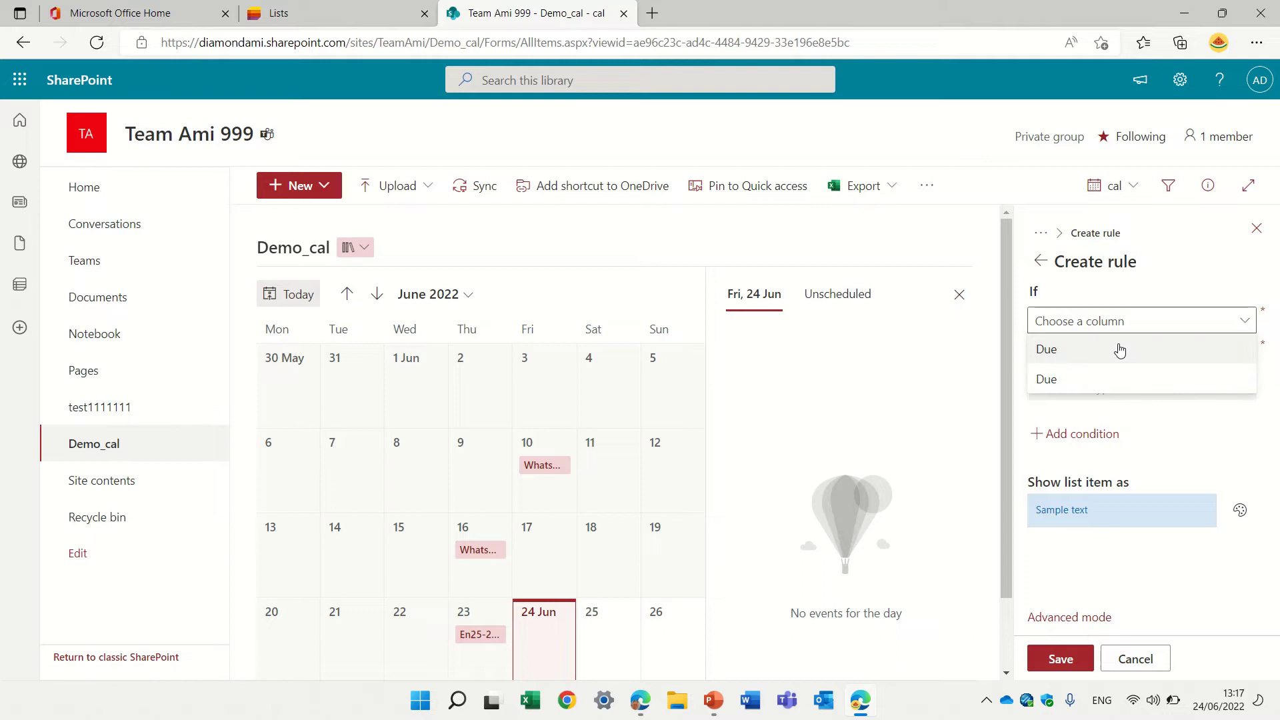
left_click(1120, 351)
left_click(1133, 354)
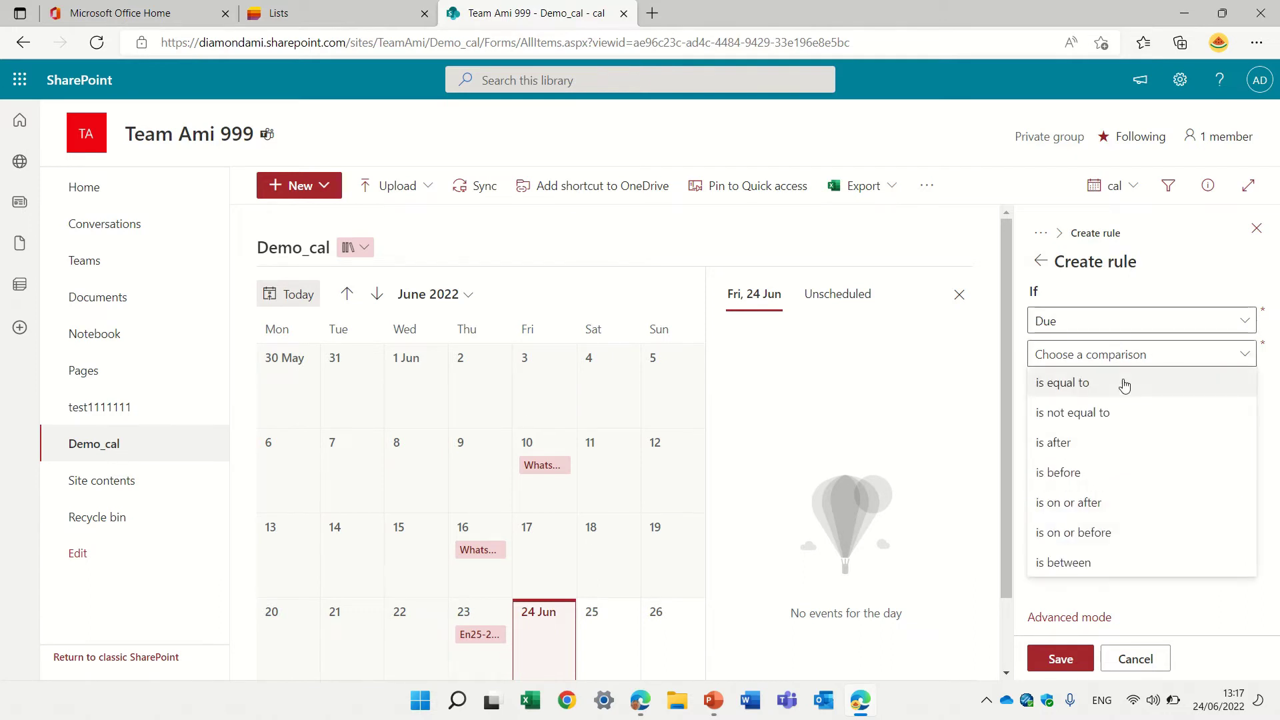
left_click(1090, 450)
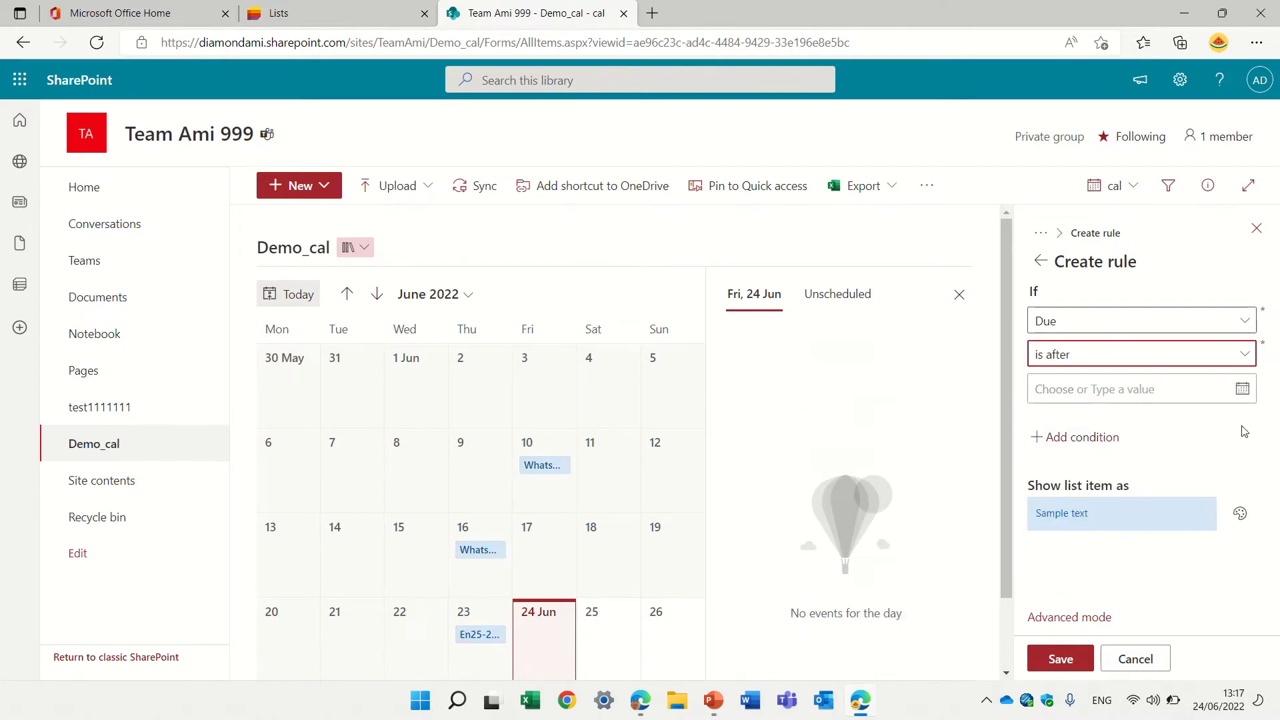
left_click(1242, 394)
left_click(1110, 422)
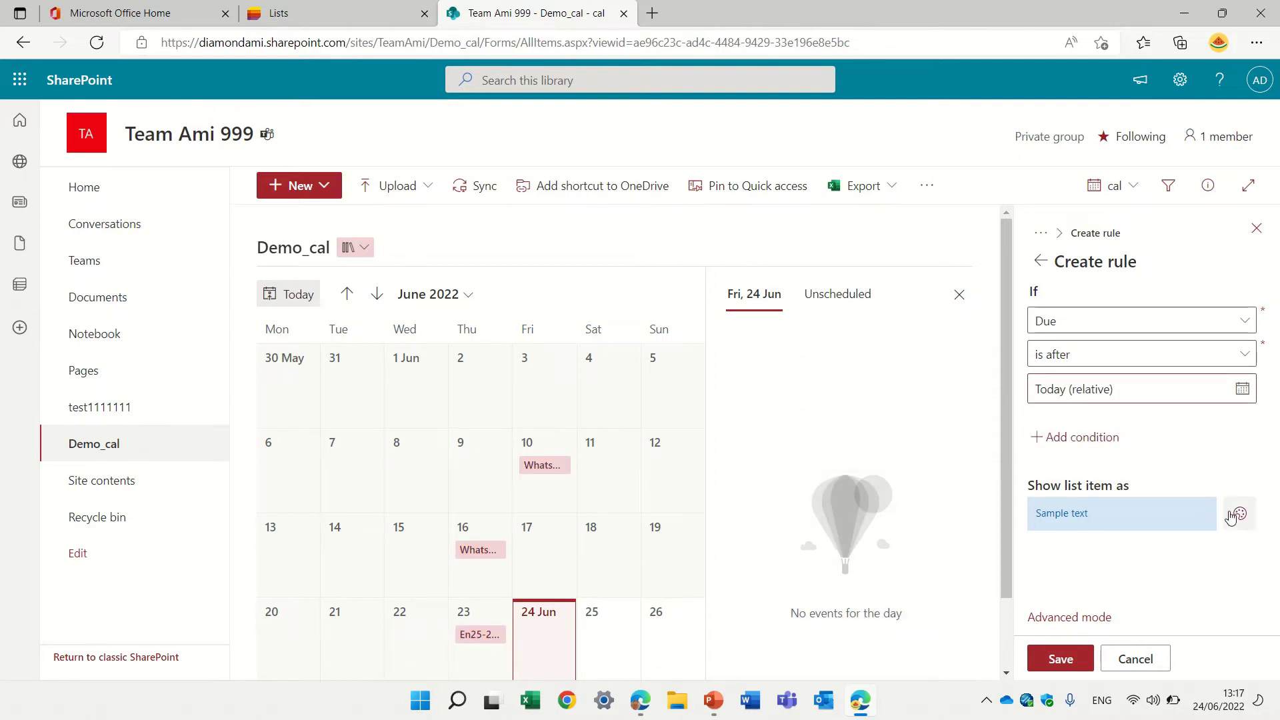
left_click(1039, 263)
- Add a rule colouring items green when Due is before Today, and save the rules
left_click(1053, 388)
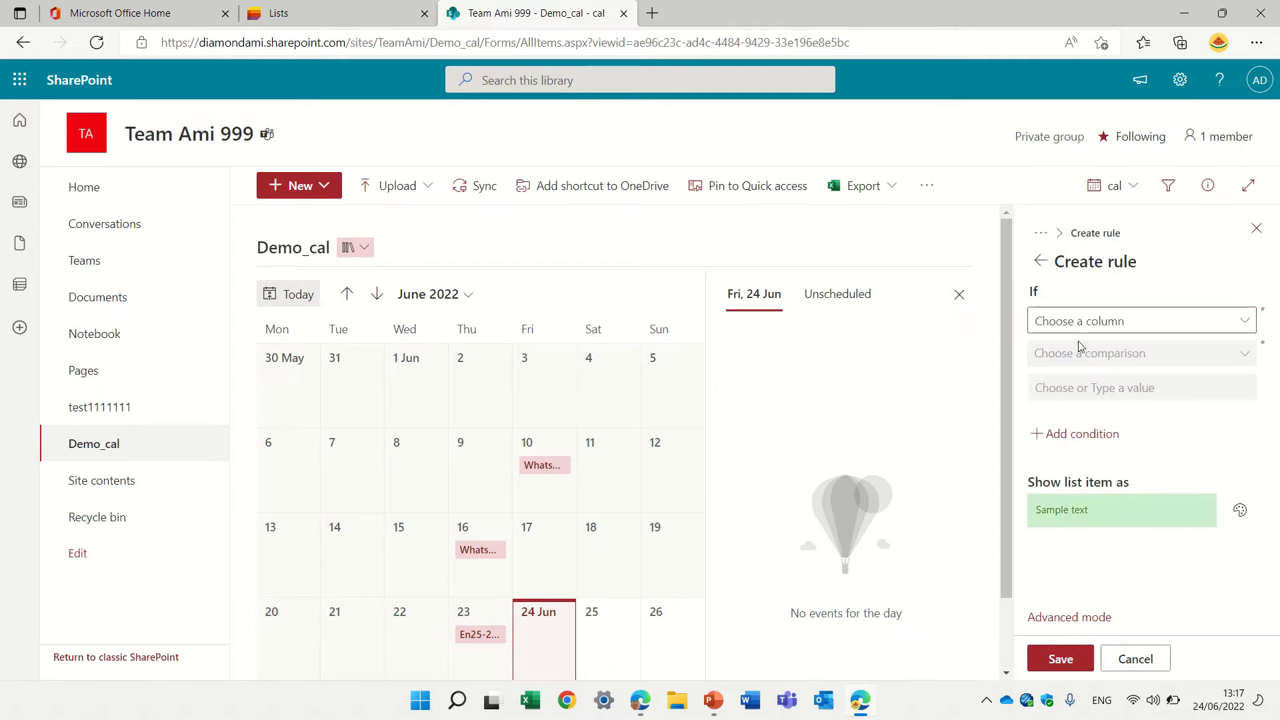
left_click(1106, 323)
left_click(1093, 349)
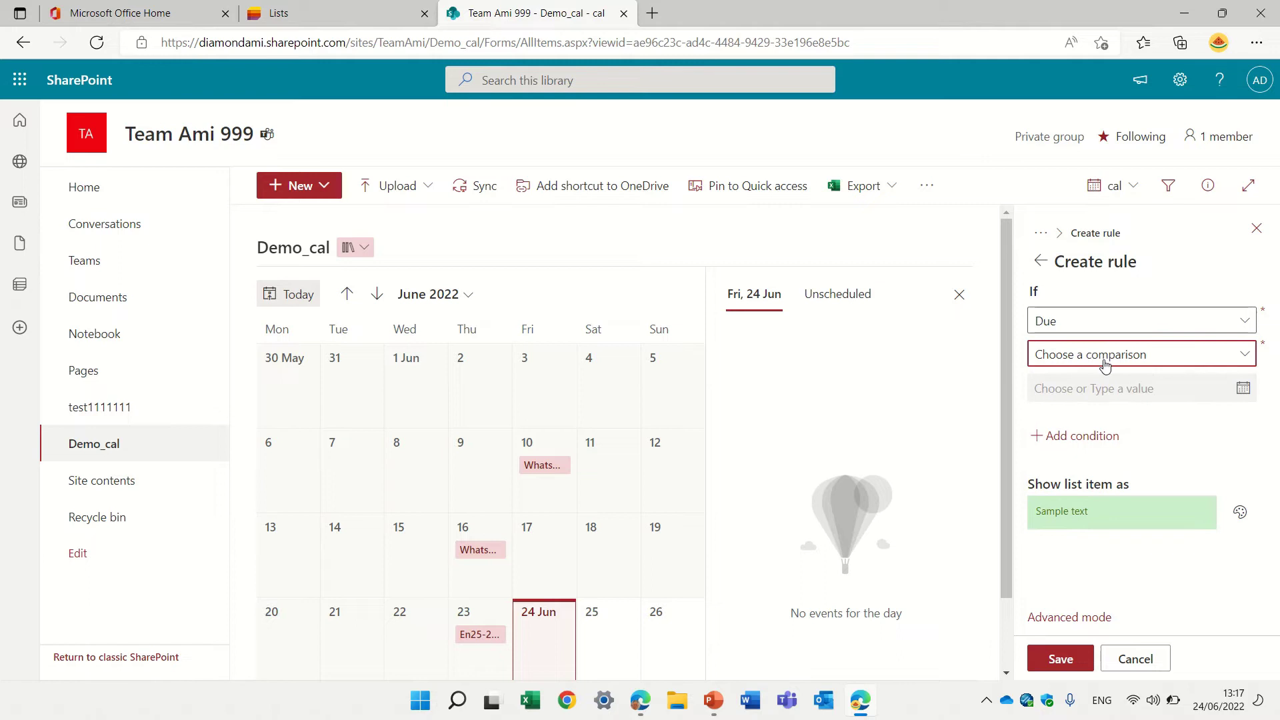
left_click(1104, 364)
left_click(1089, 475)
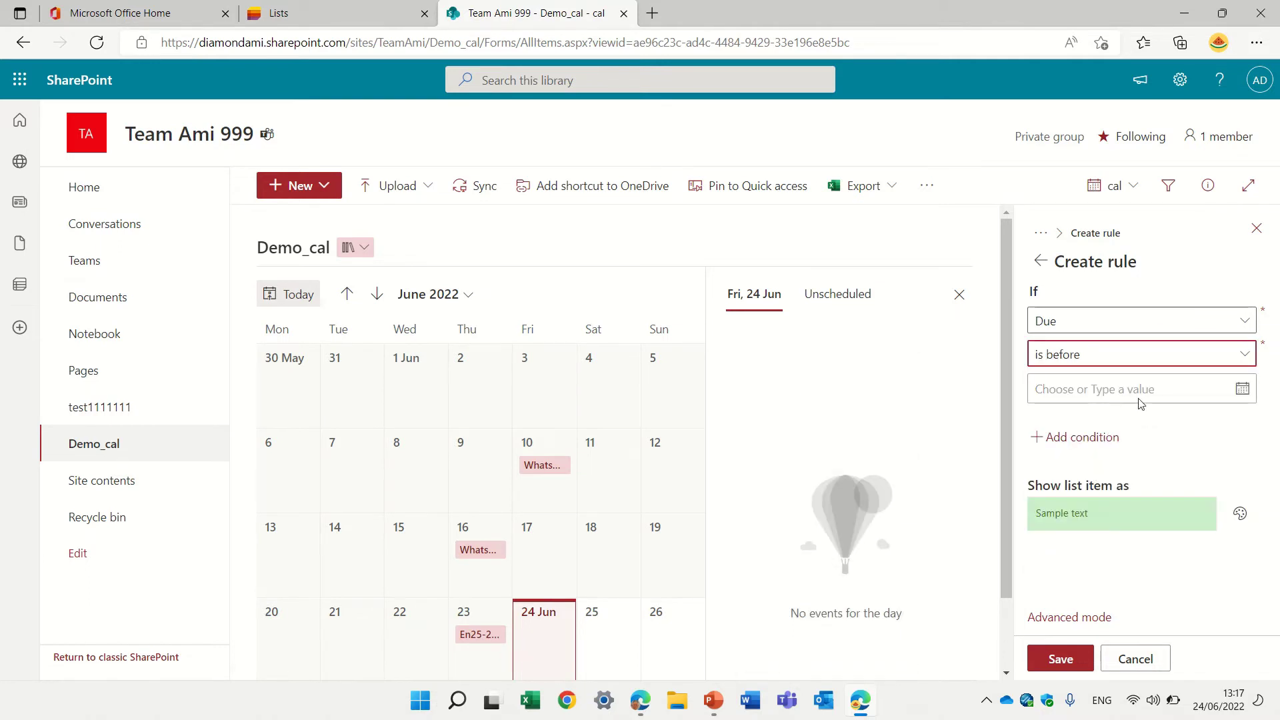
left_click(1241, 388)
left_click(1122, 434)
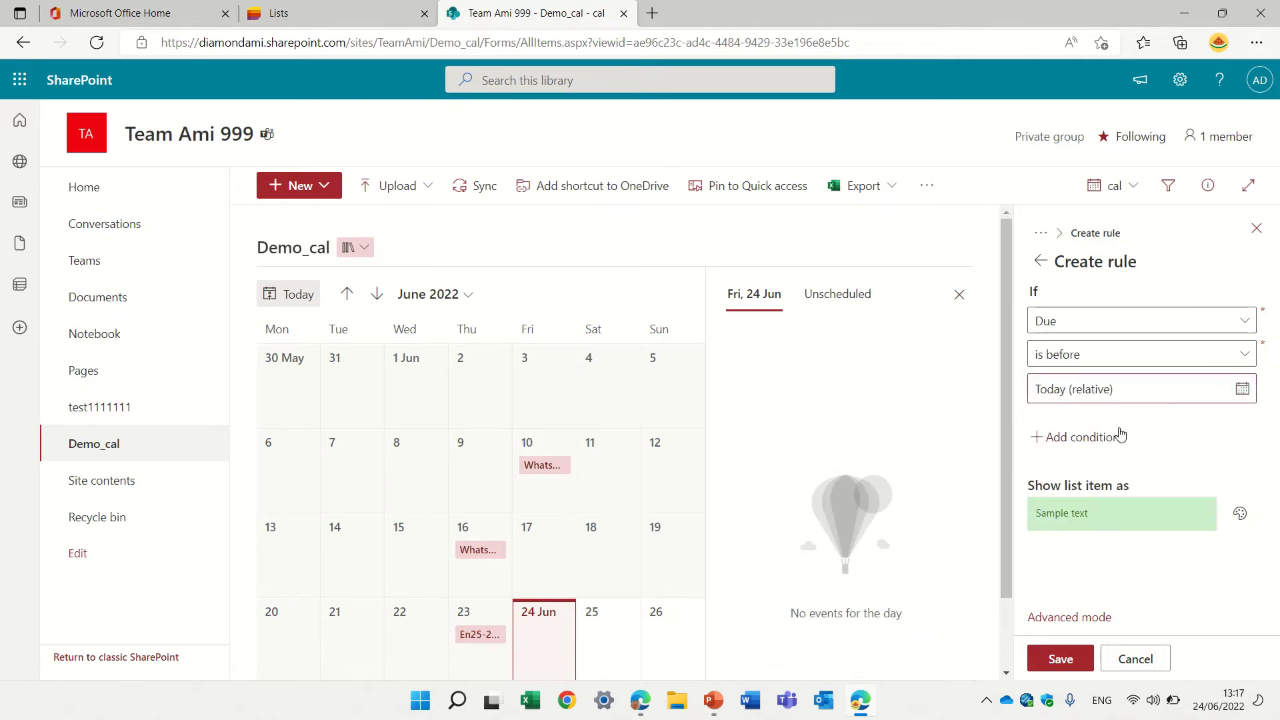
left_click(1059, 659)
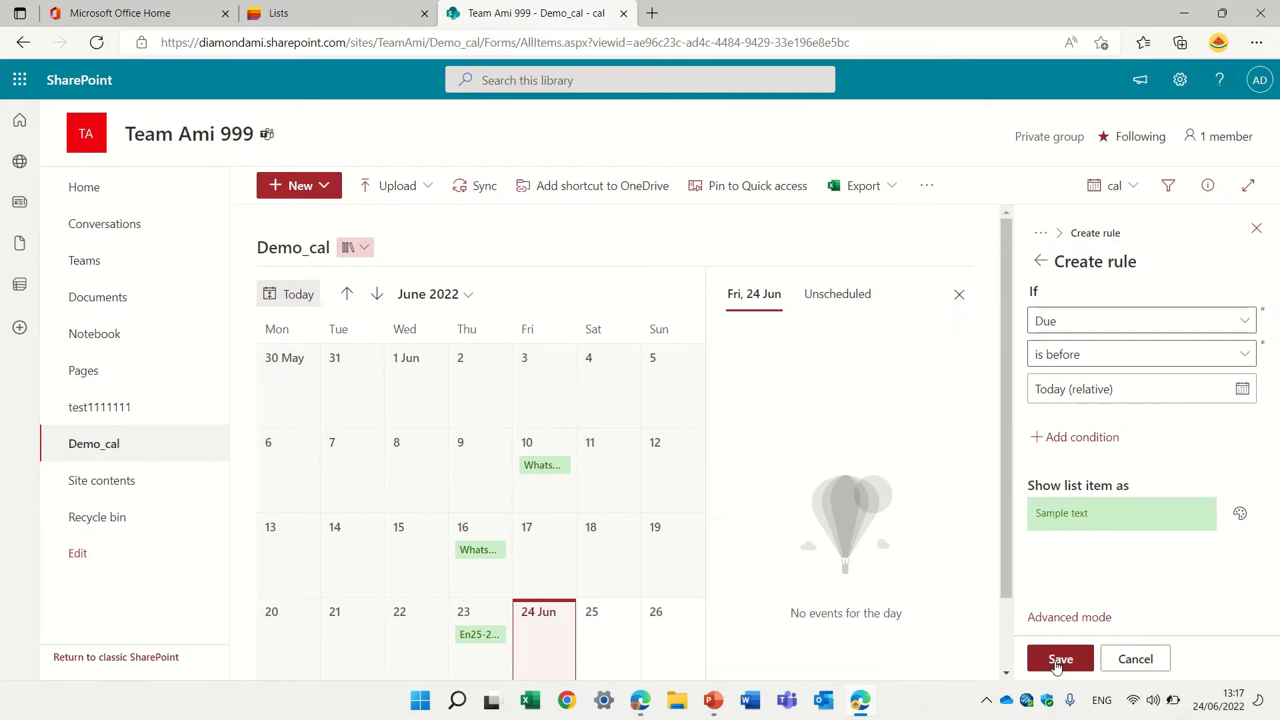
- Close the formatting panel and move the WhatsApp image item from 10 June to 25 June
left_click(1127, 659)
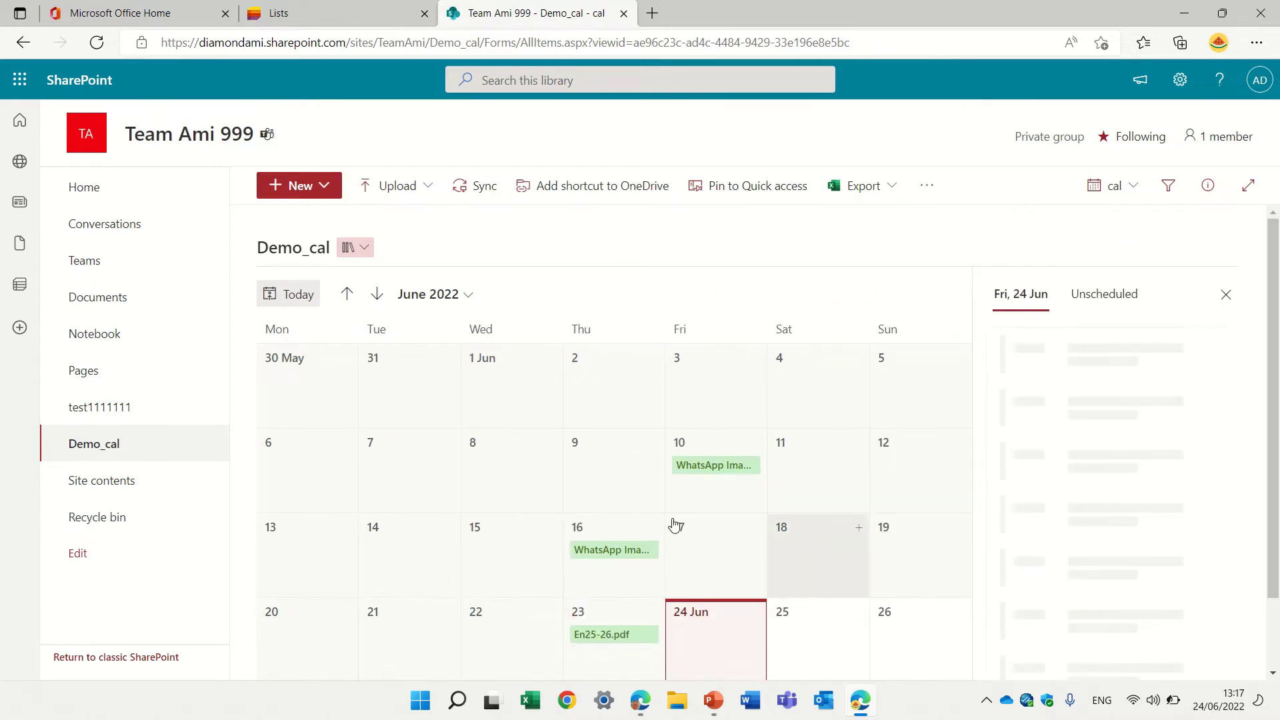
mouse_move(829, 627)
left_mouse_down()
mouse_move(828, 651)
mouse_move(813, 634)
left_mouse_up()
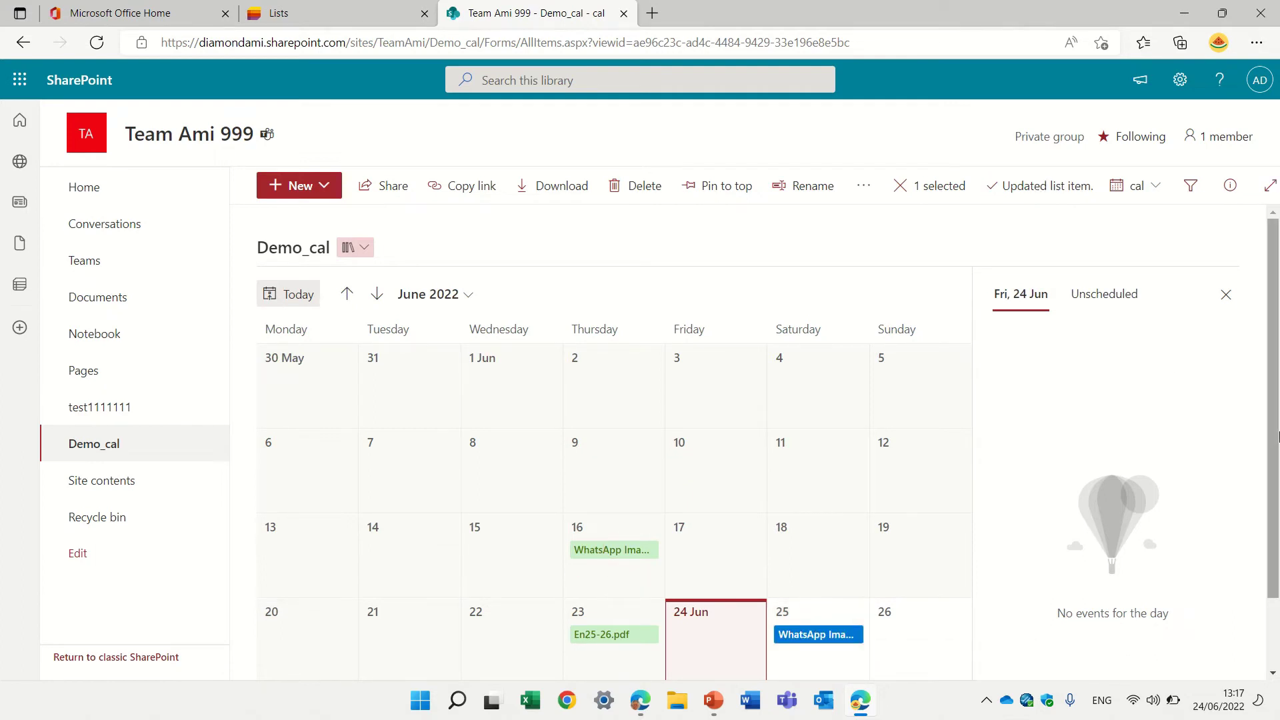
left_click_drag(1274, 384, 1274, 426)
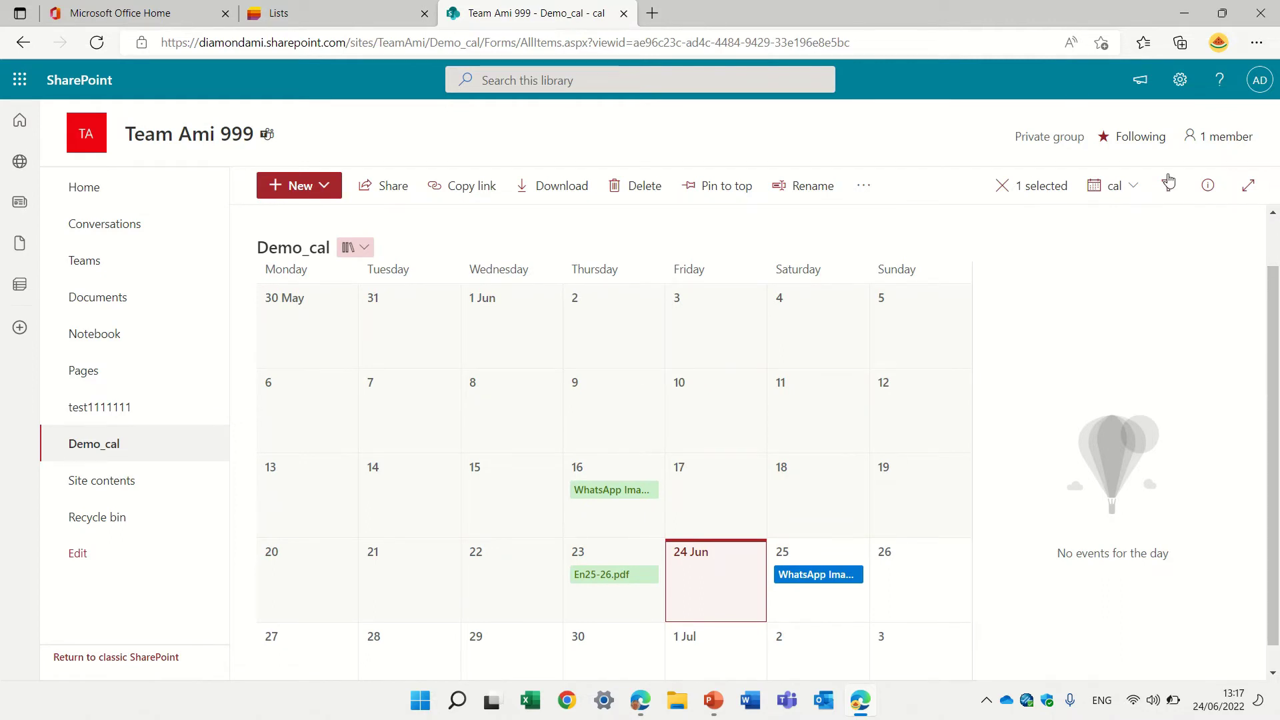
- Edit the cal view's columns from Library settings, adding Doc Type and dropping the duplicate Due
left_click(1181, 93)
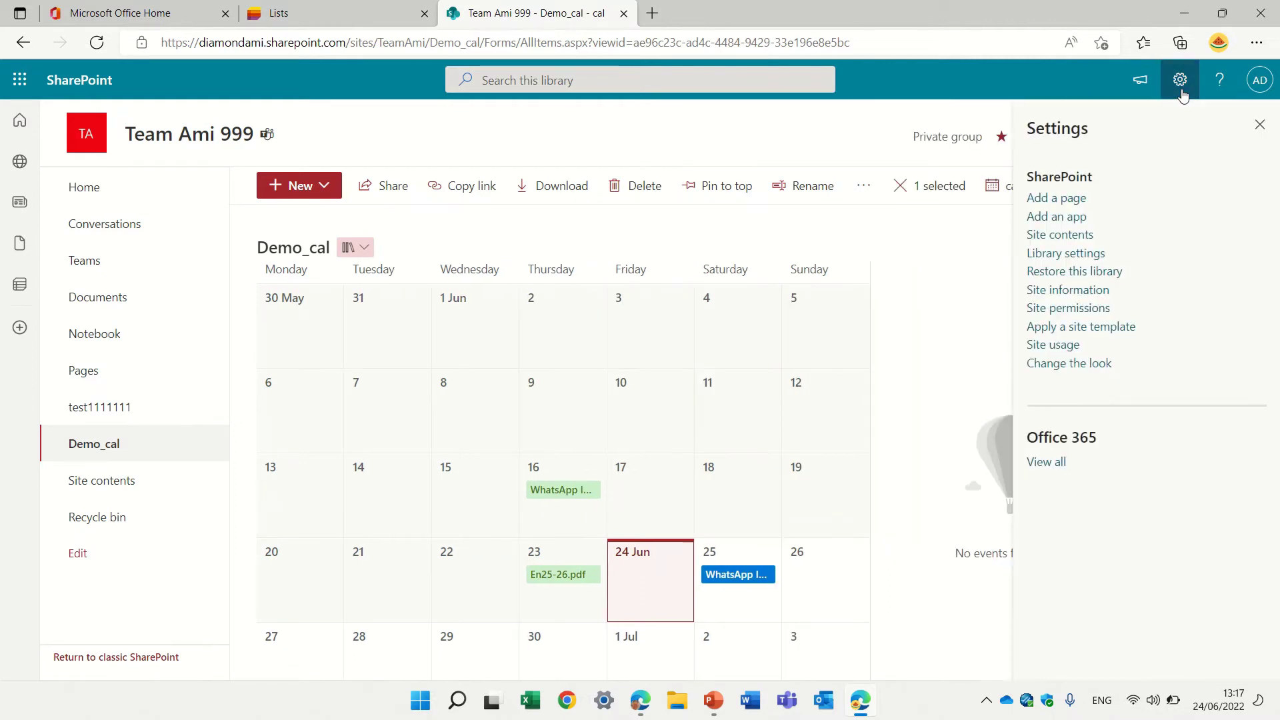
left_click(1081, 253)
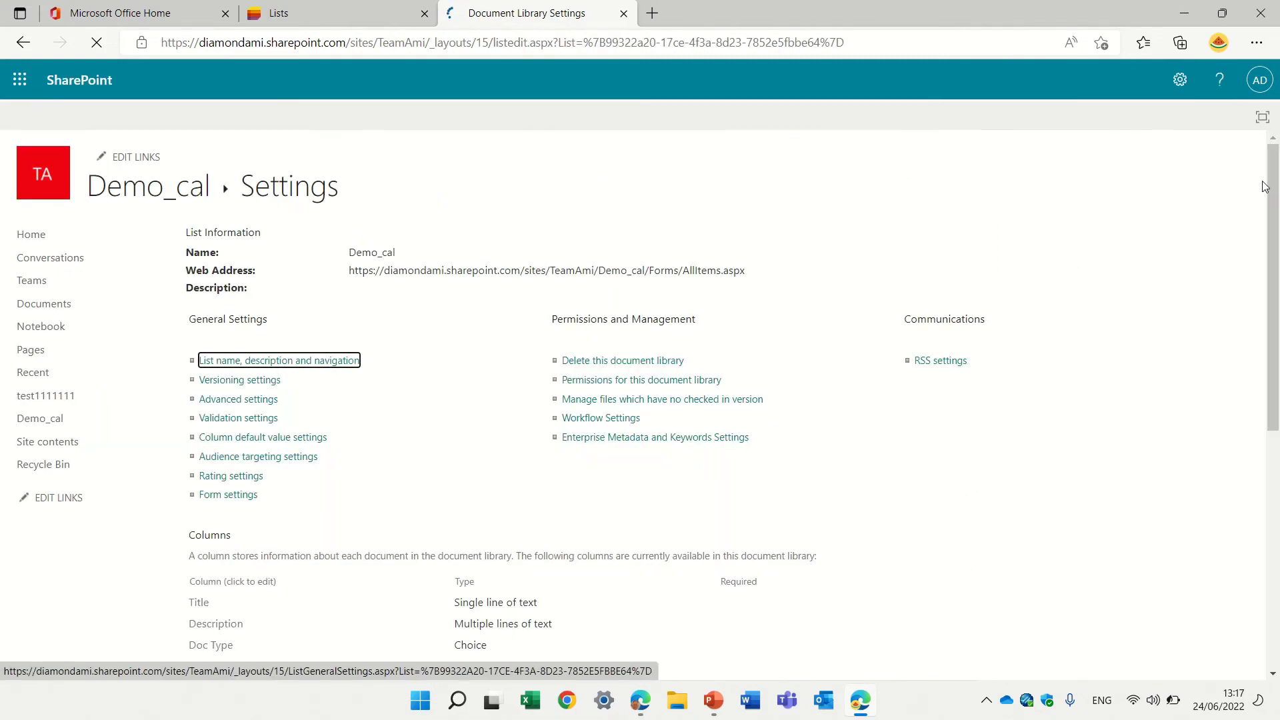
key("ctrl+a")
scroll(1273, 427, "down", 6)
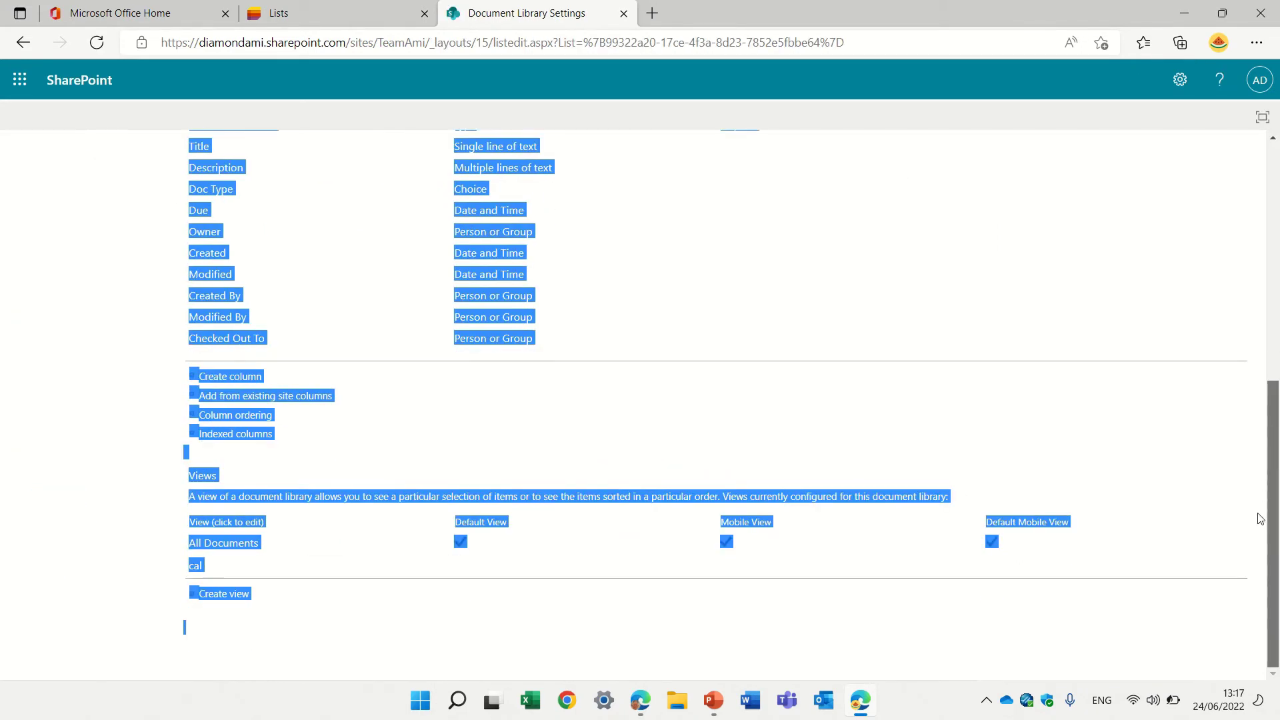
left_click(427, 590)
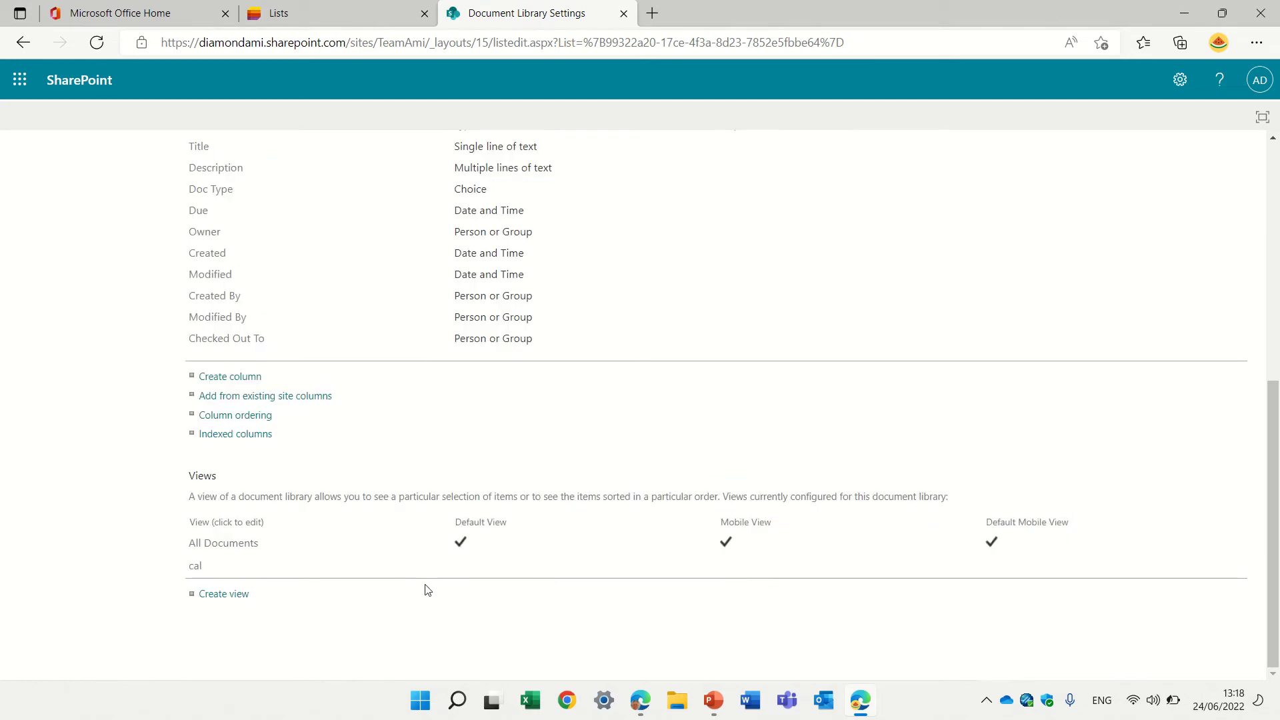
left_click(194, 569)
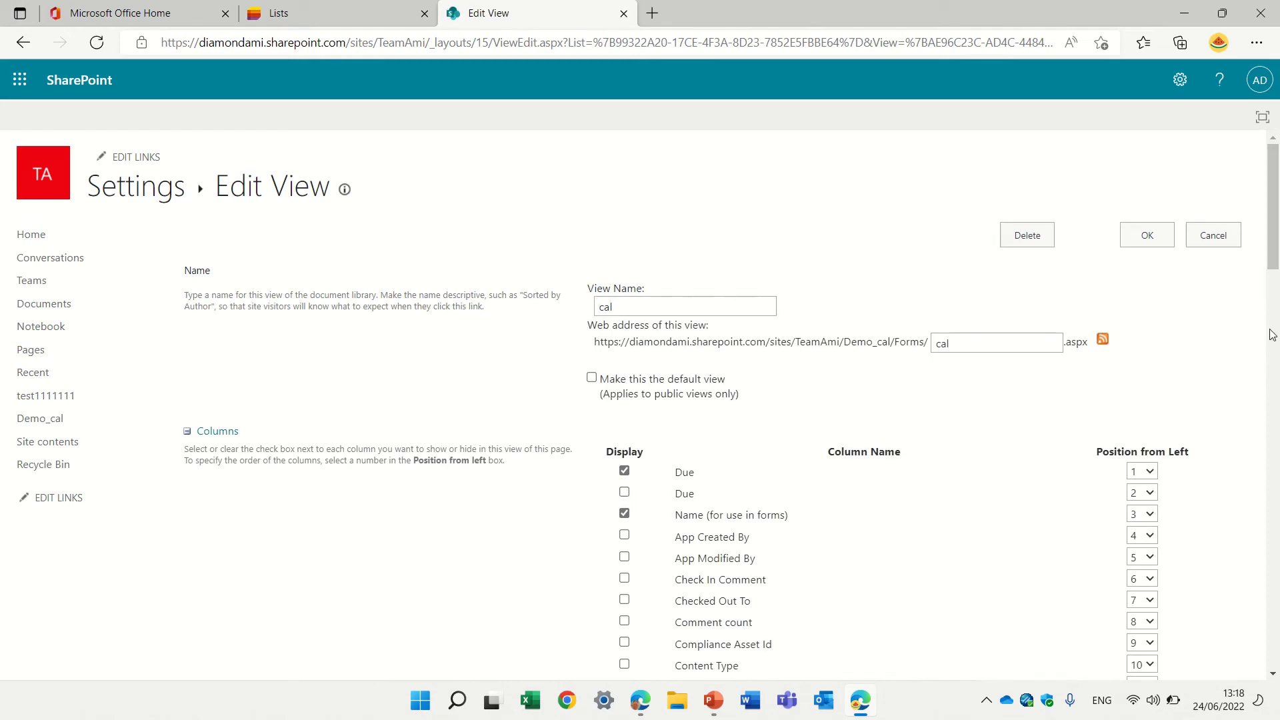
scroll(1263, 340, "down", 6)
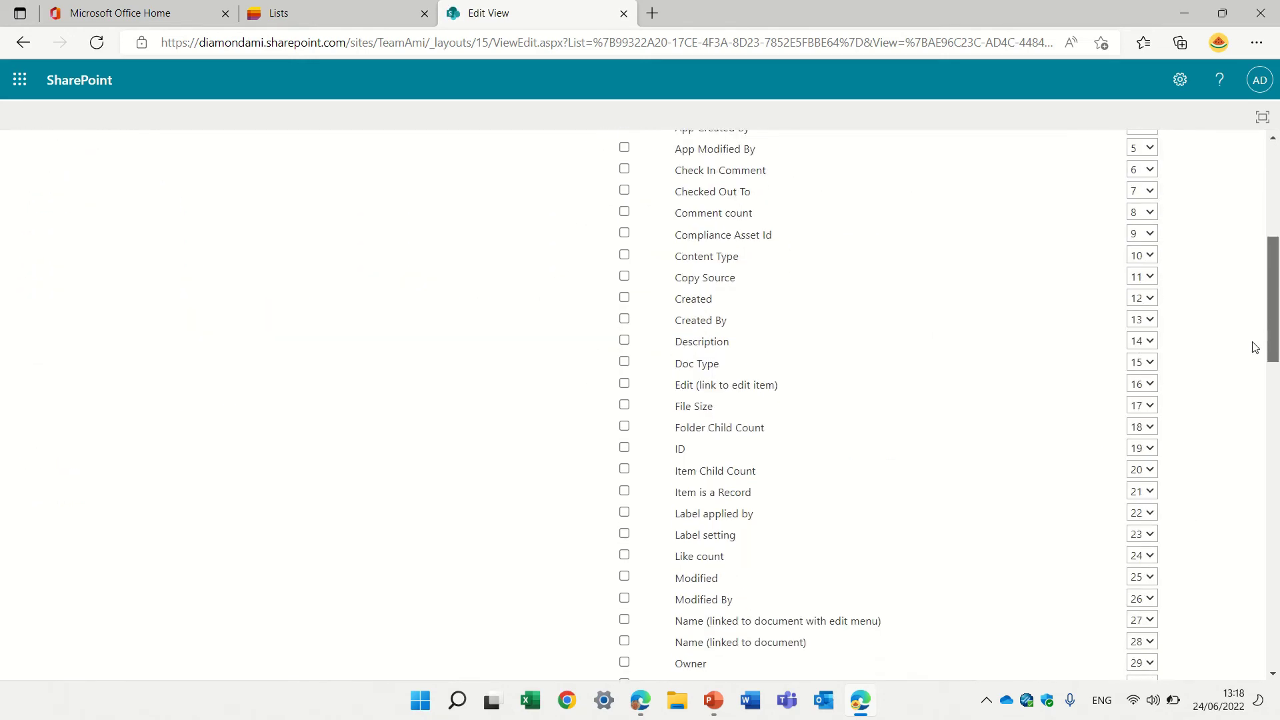
scroll(1254, 347, "down", 4)
scroll(1241, 399, "up", 4)
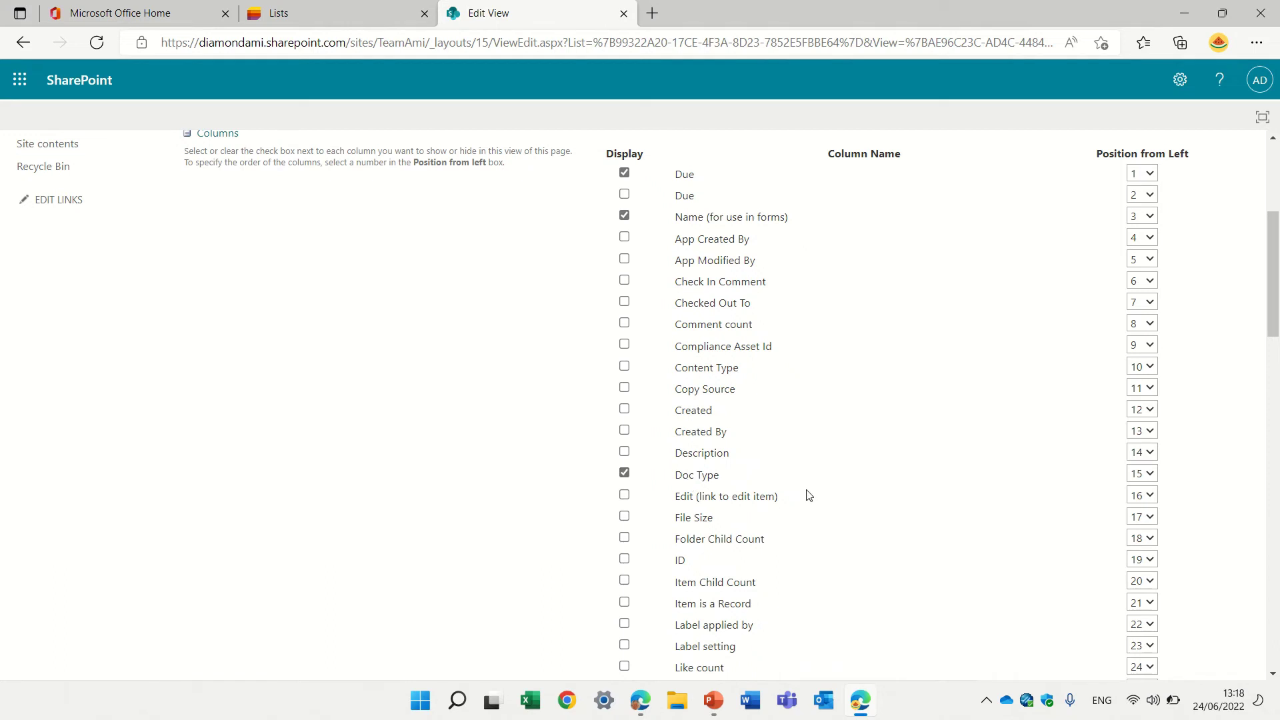
left_click_drag(1273, 231, 1273, 562)
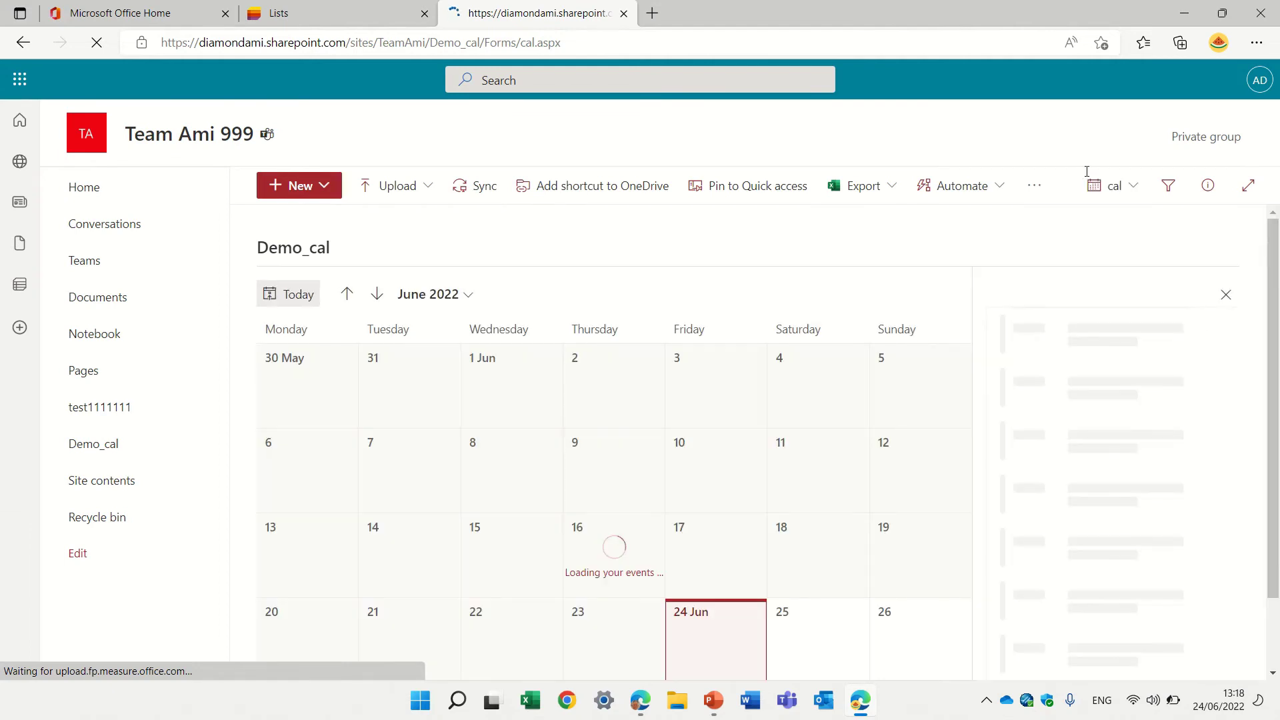
- Delete the 'Due is after Today' and 'Due is before Today' rules from the cal view's formatting
left_click(1131, 190)
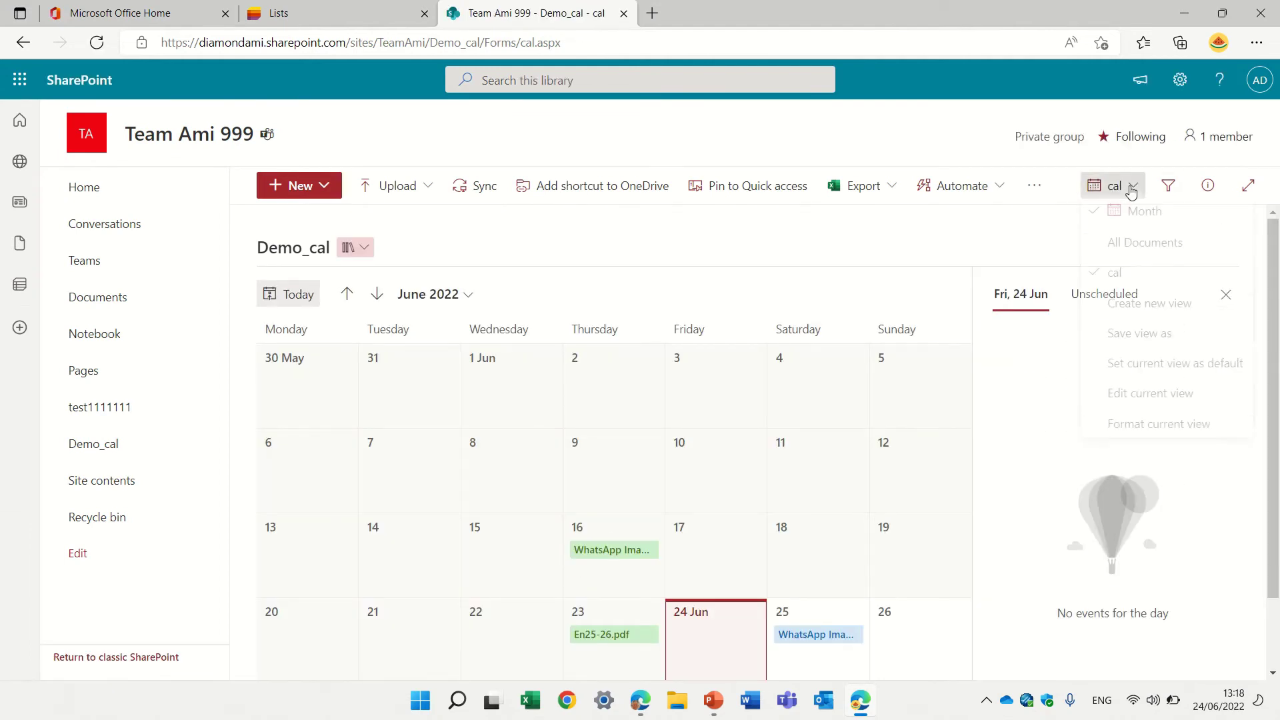
left_click(1155, 435)
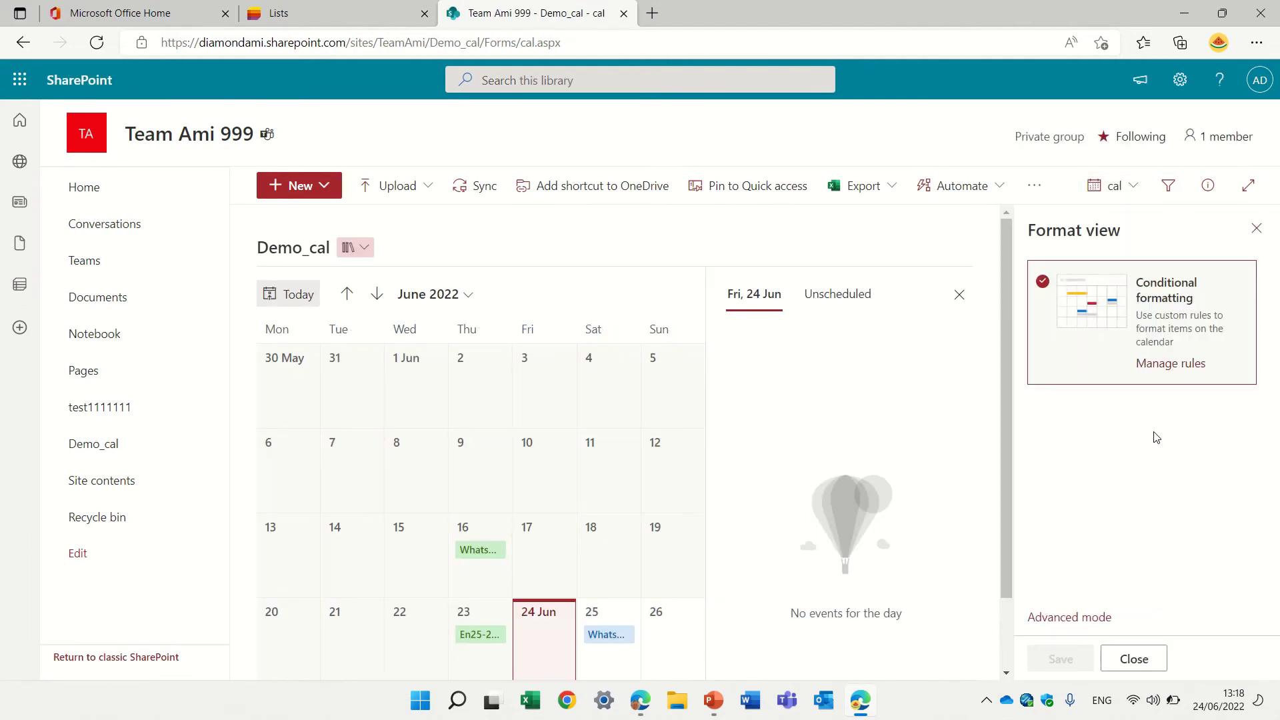
left_click(1165, 365)
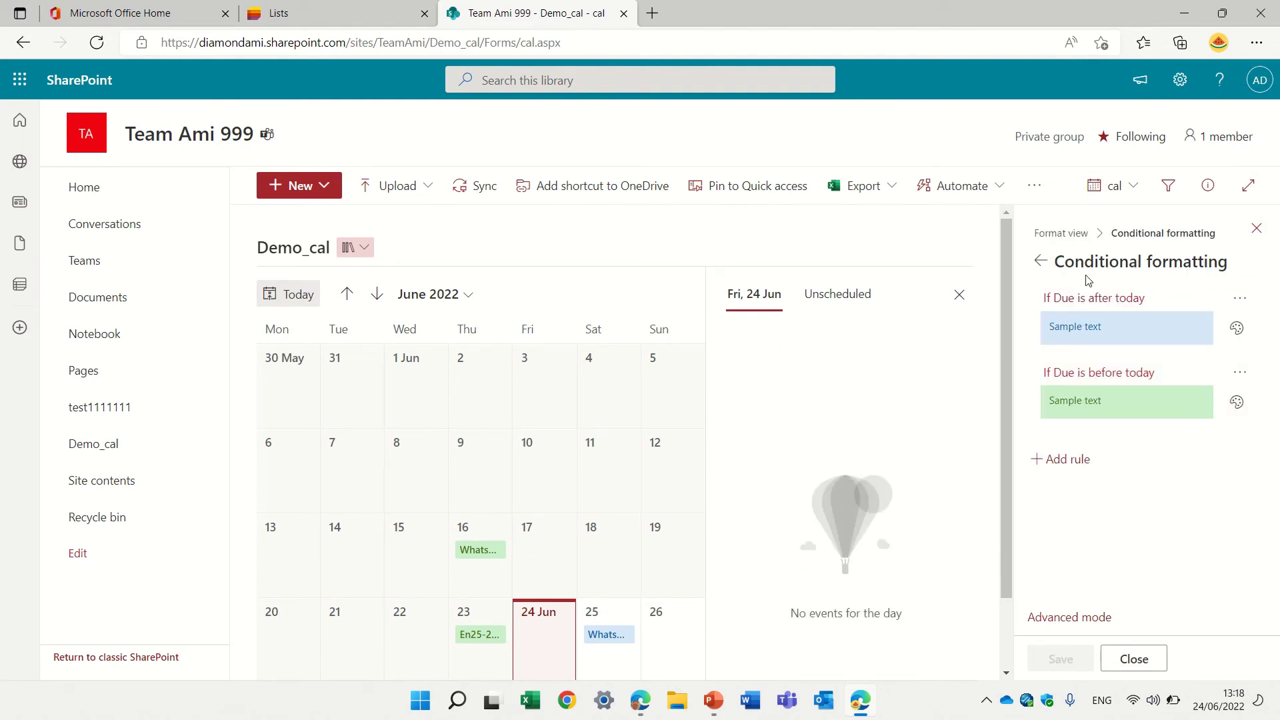
left_click(1239, 299)
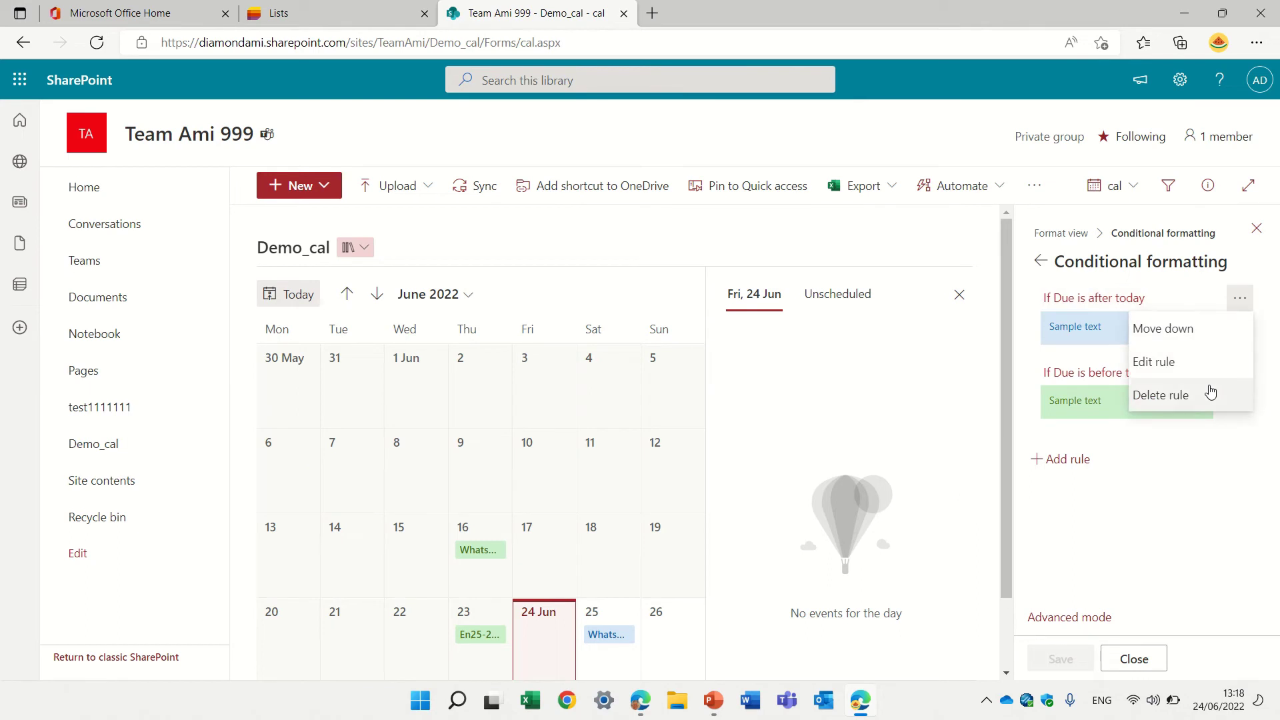
left_click(1208, 392)
left_click(1239, 297)
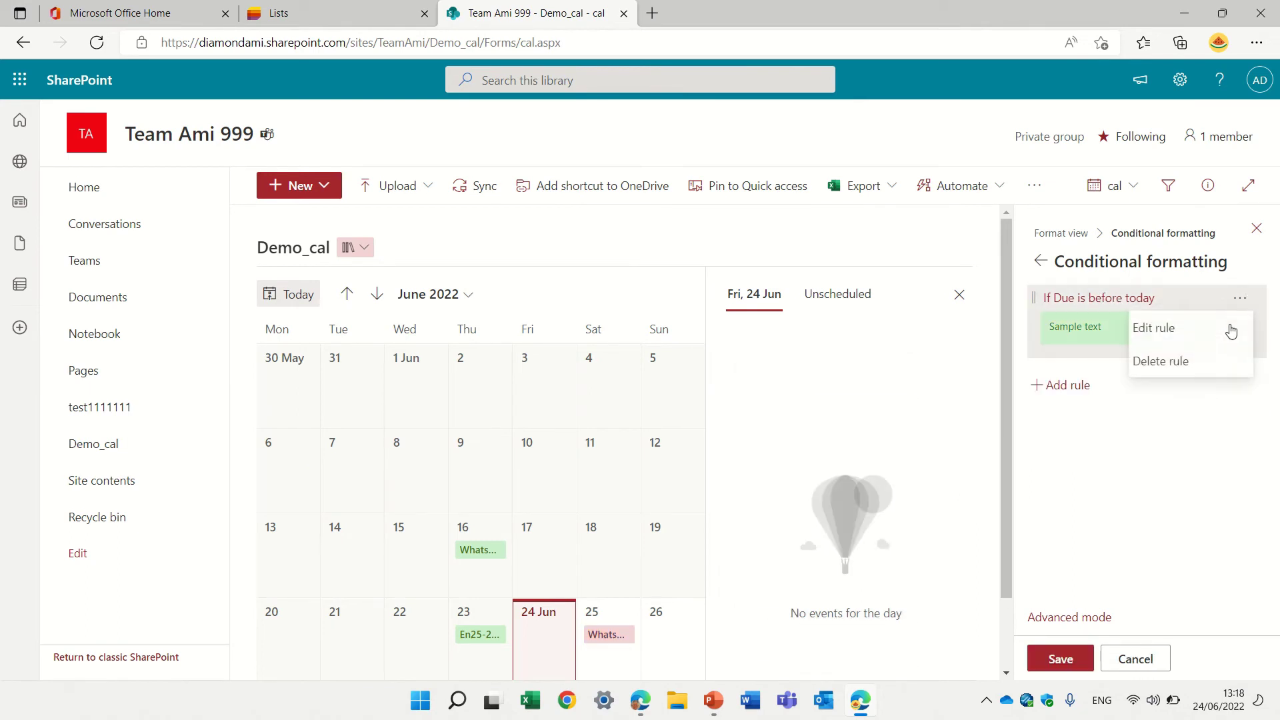
left_click(1209, 369)
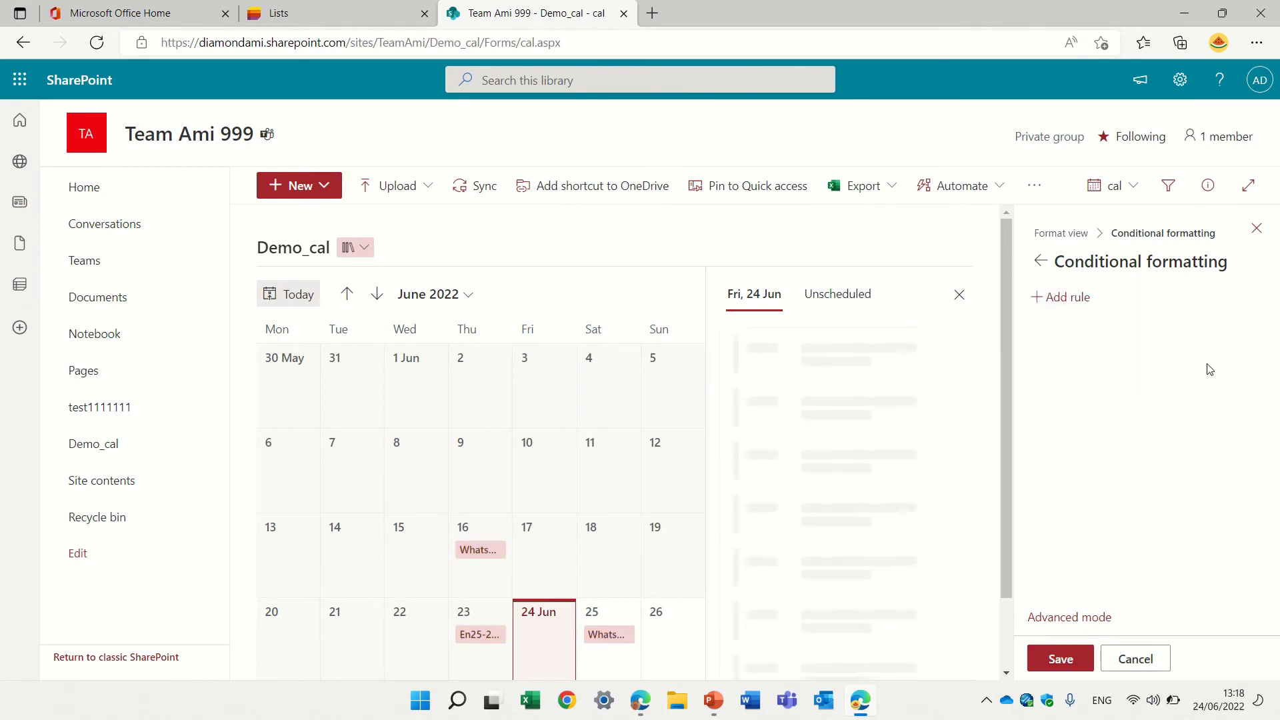
- Add a rule colouring items whose Doc Type equals Contracts blue
left_click(1054, 299)
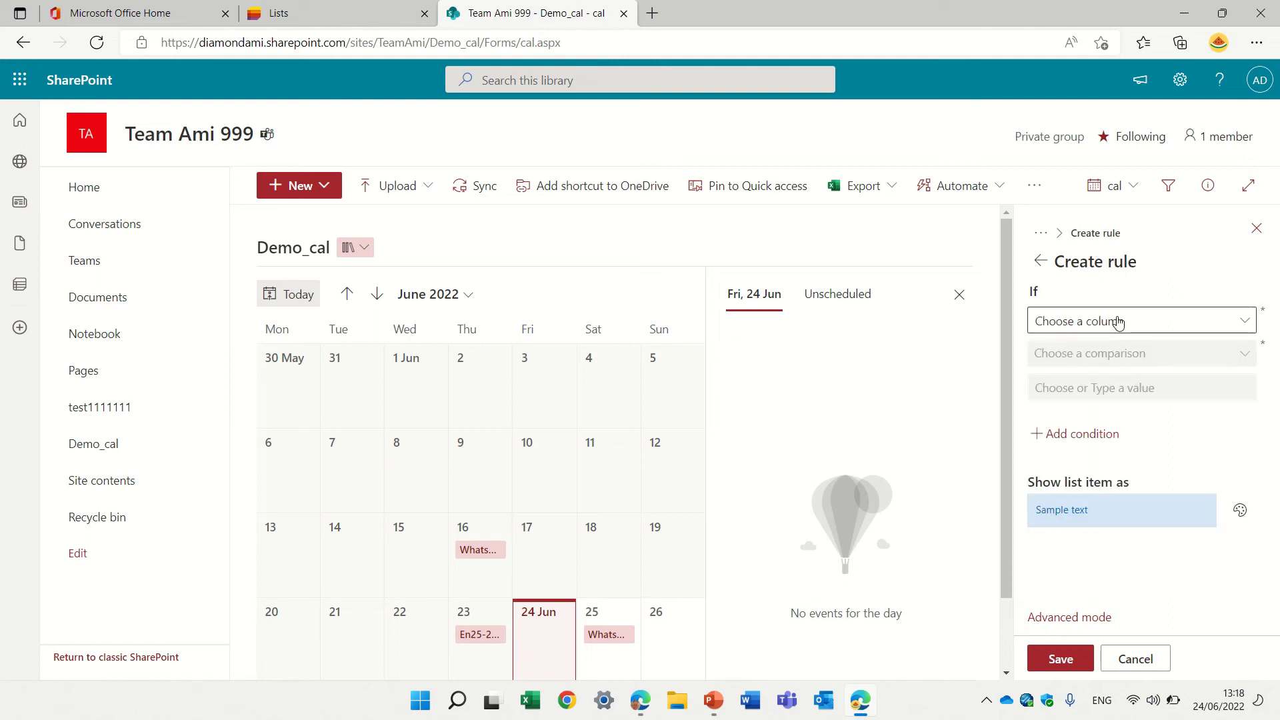
left_click(1117, 322)
left_click(1082, 409)
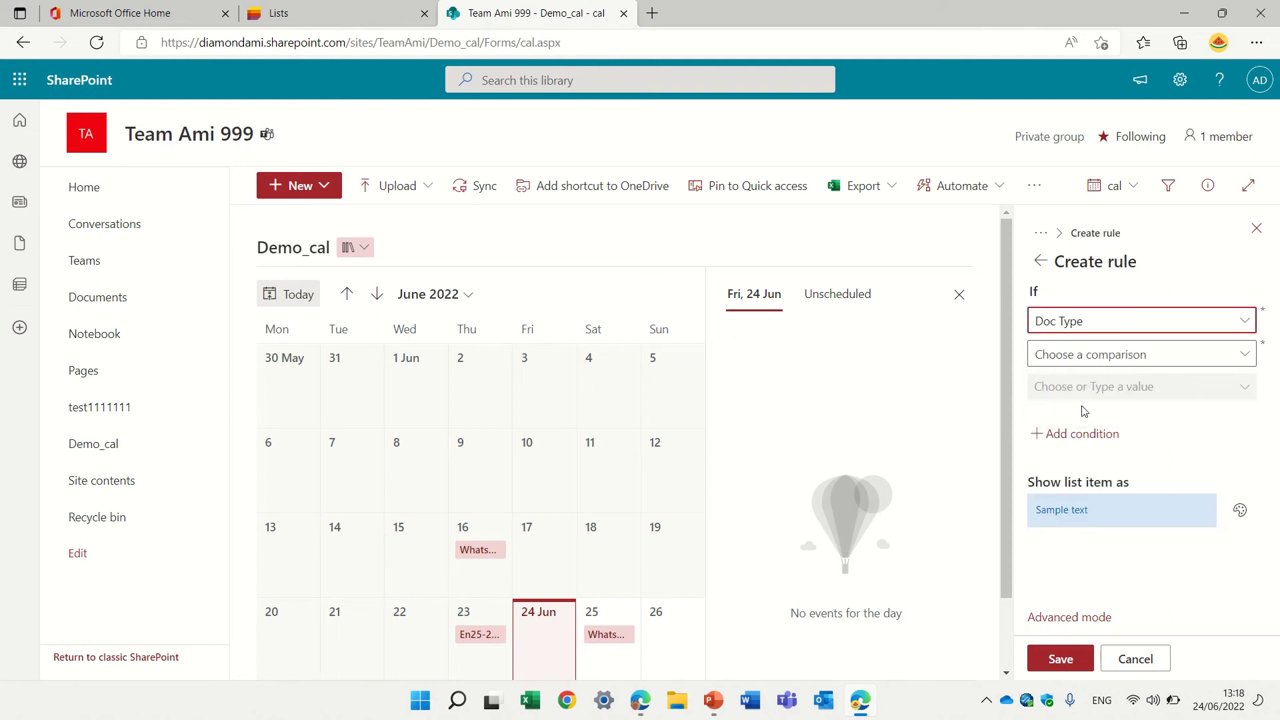
left_click(1195, 355)
left_click(1122, 379)
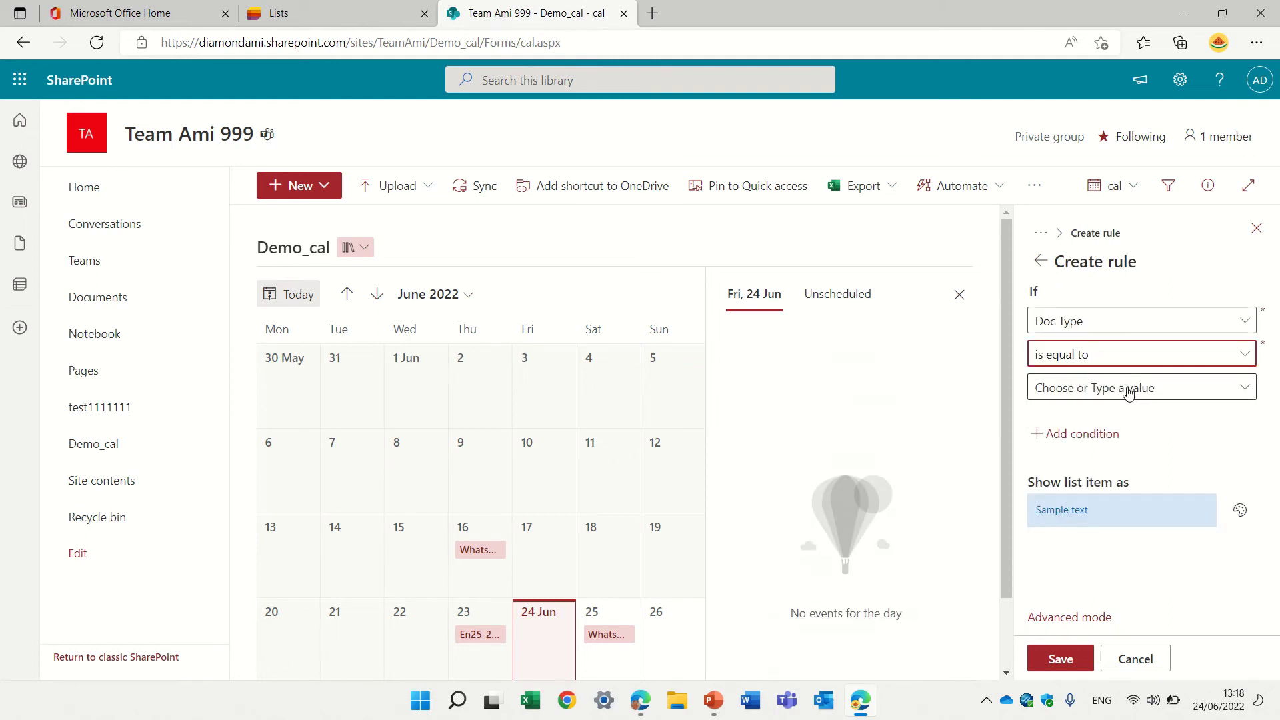
left_click(1128, 389)
left_click(1098, 417)
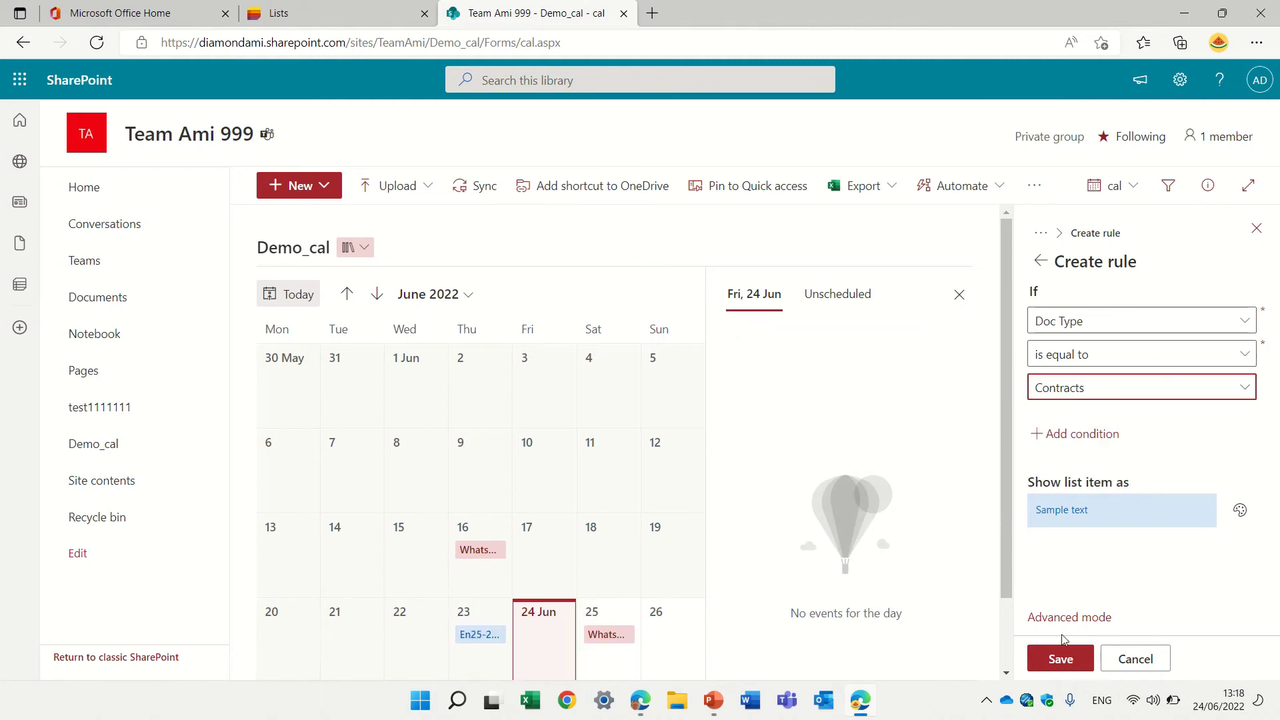
left_click(1039, 260)
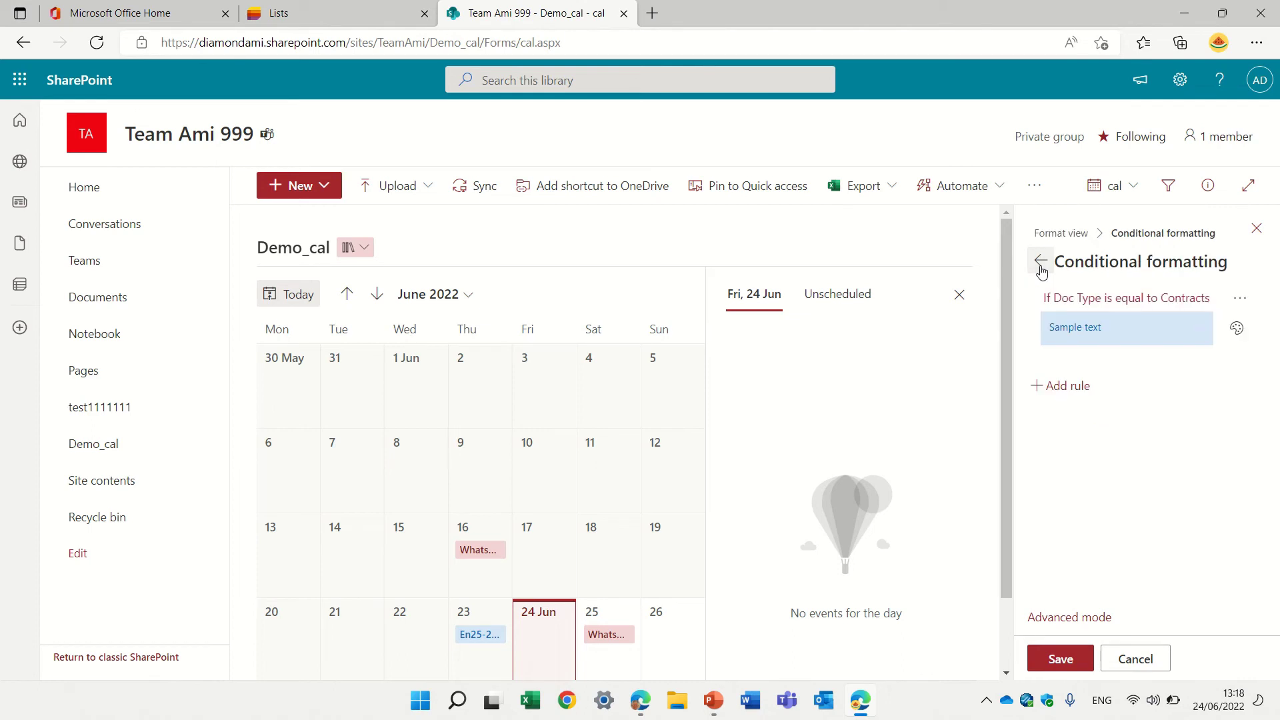
- Add a rule colouring items whose Doc Type equals meetings red
left_click(1056, 385)
left_click(1117, 321)
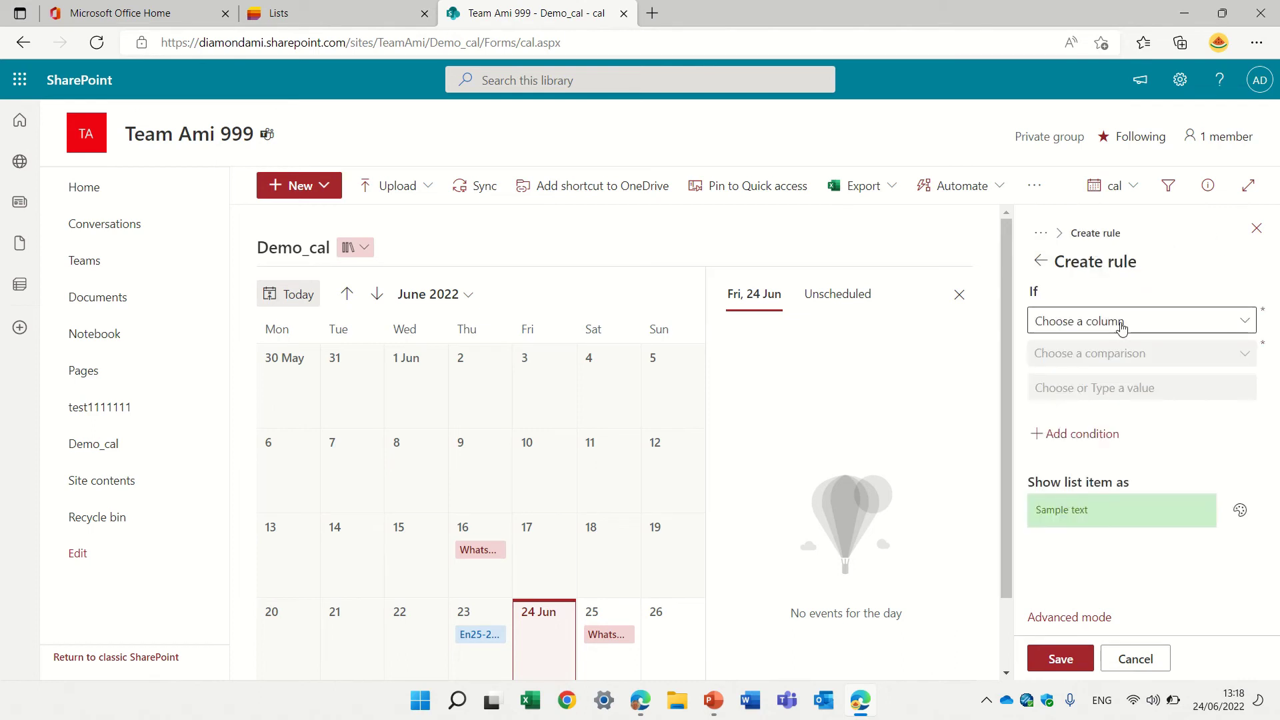
left_click(1060, 408)
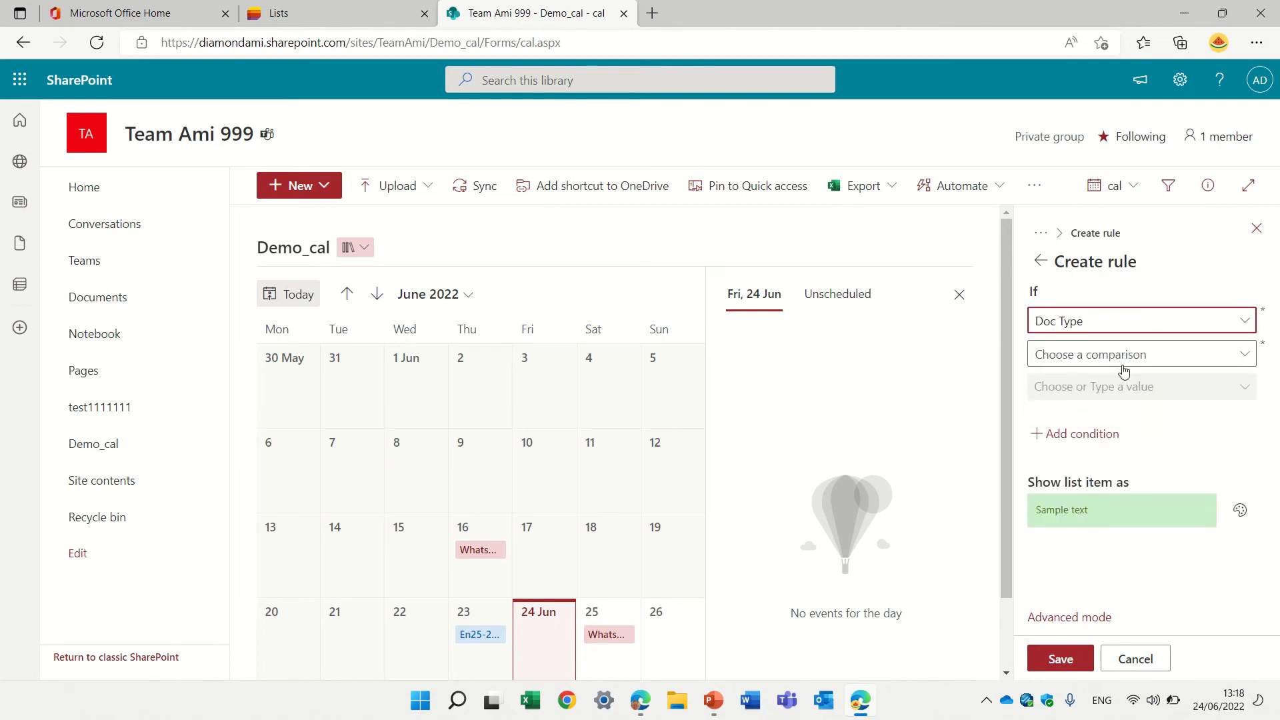
left_click(1145, 360)
left_click(1120, 389)
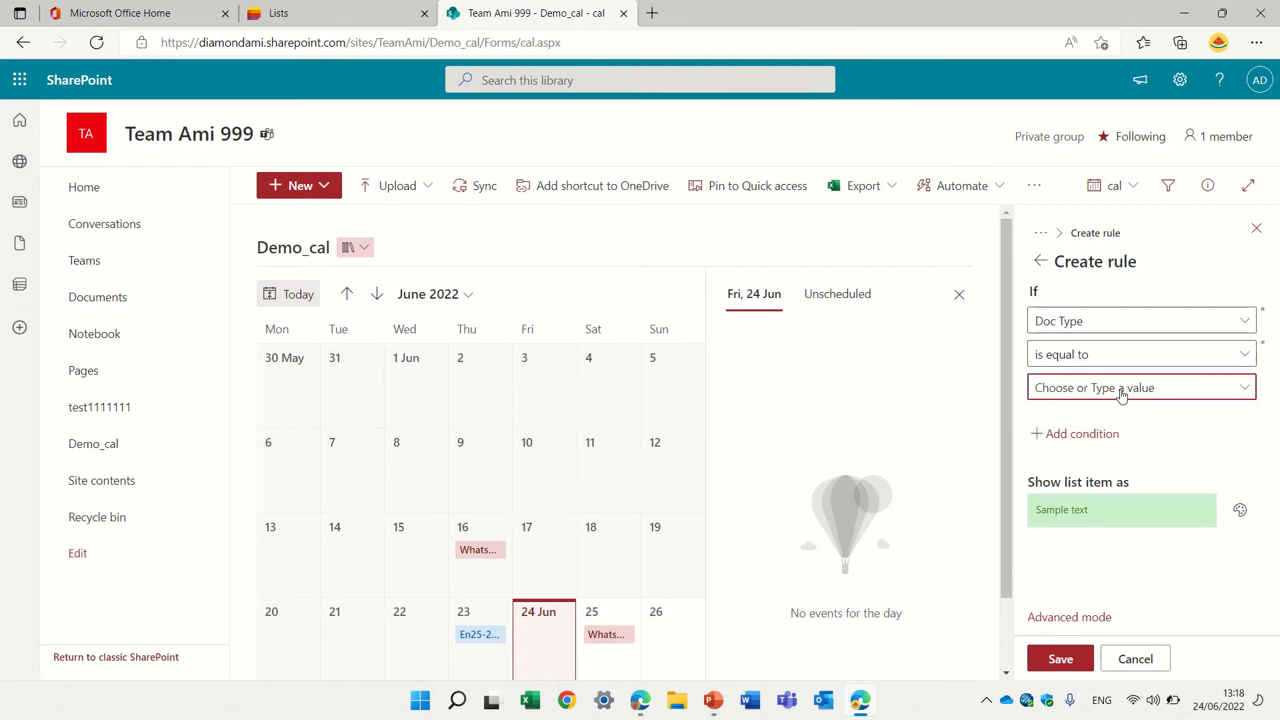
left_click(1122, 392)
left_click(1085, 446)
left_click(1241, 511)
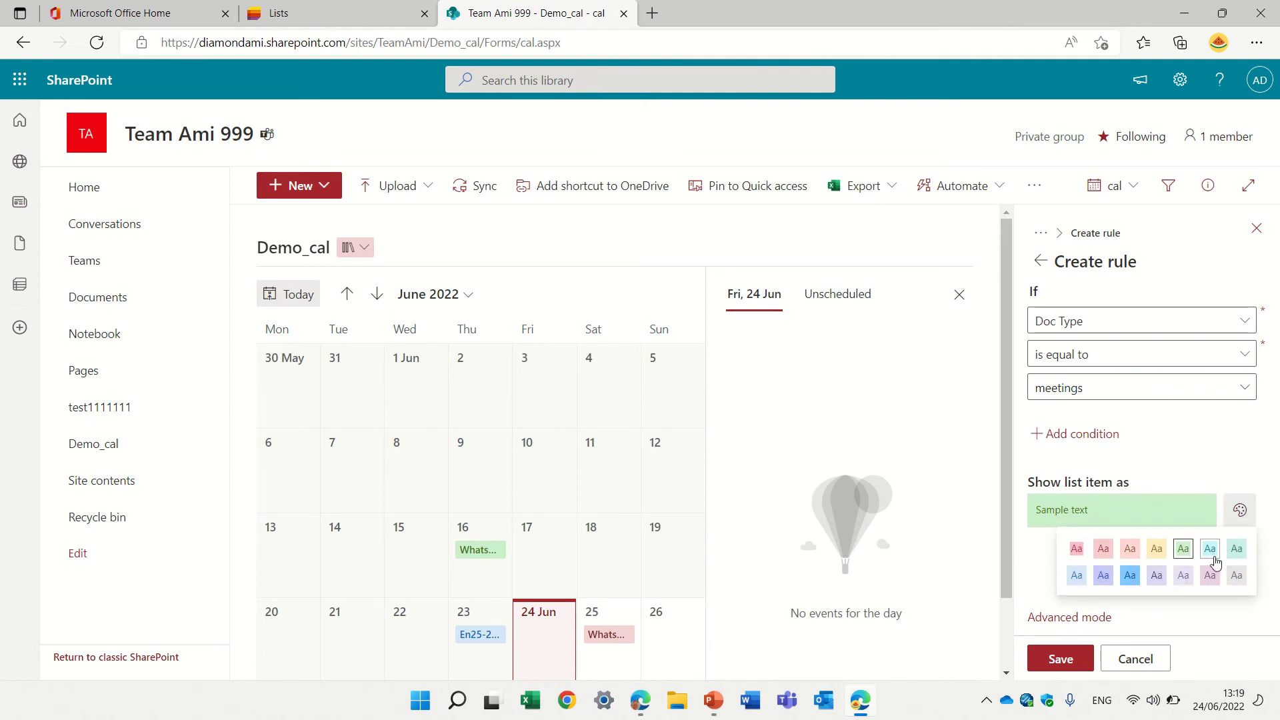
left_click(1104, 551)
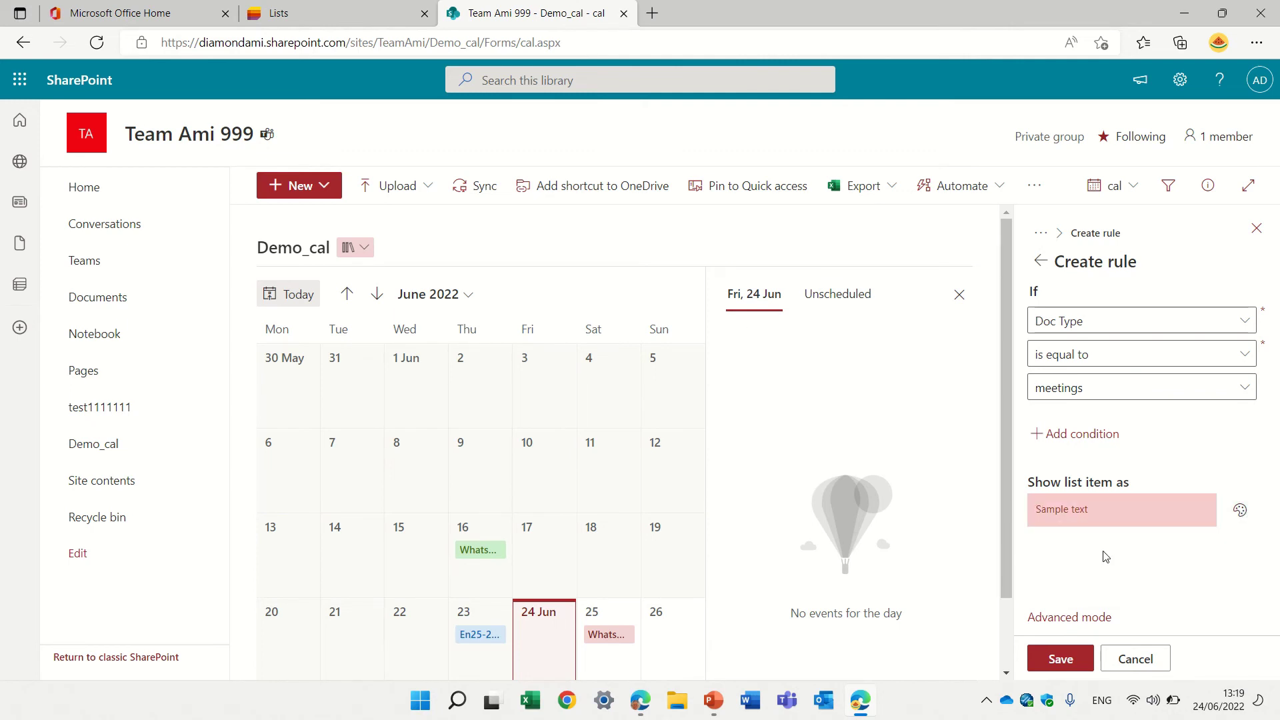
left_click(1041, 262)
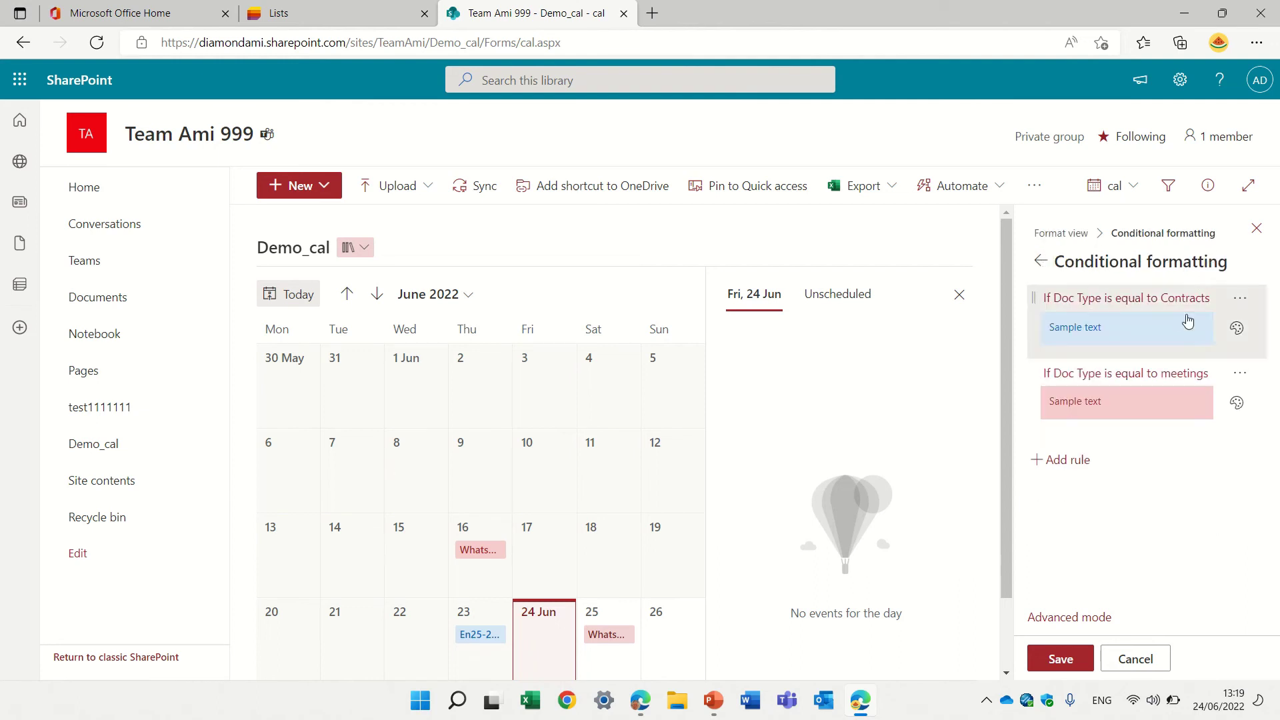
- Add a yellow rule for Doc Type equals Rules and save the rules
left_click(1070, 458)
left_click(1126, 329)
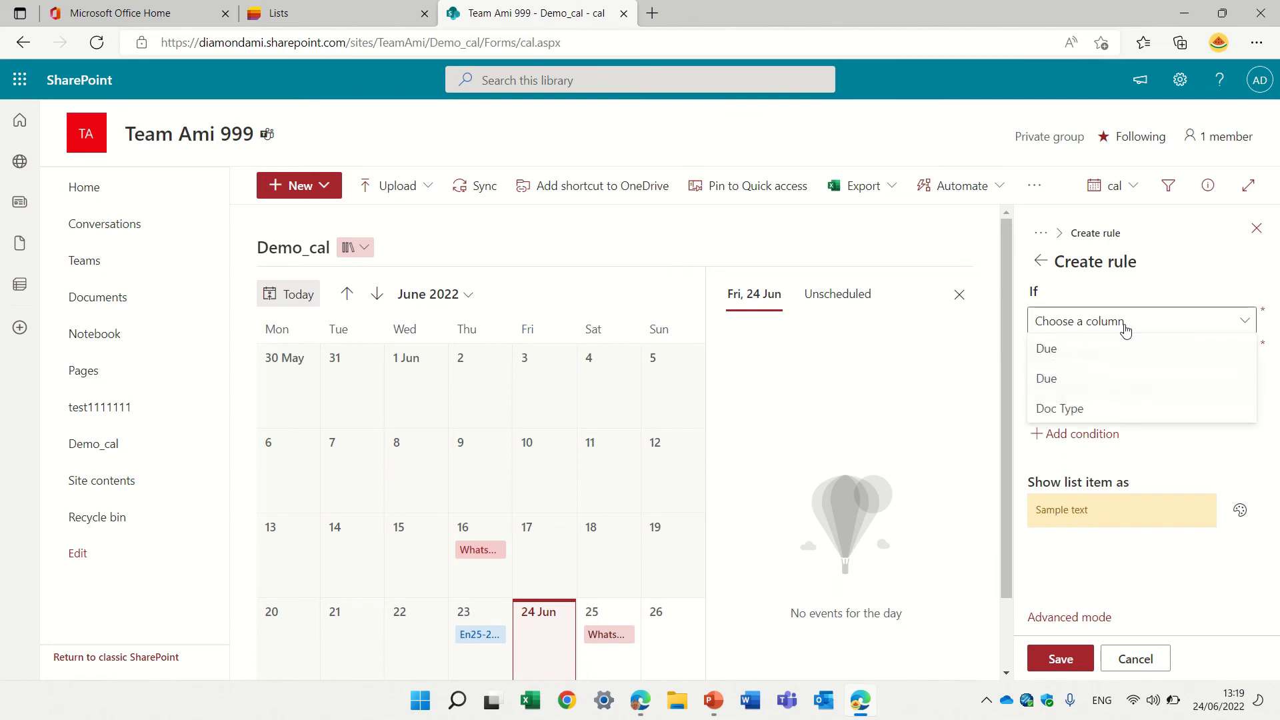
left_click(1101, 407)
left_click(1234, 354)
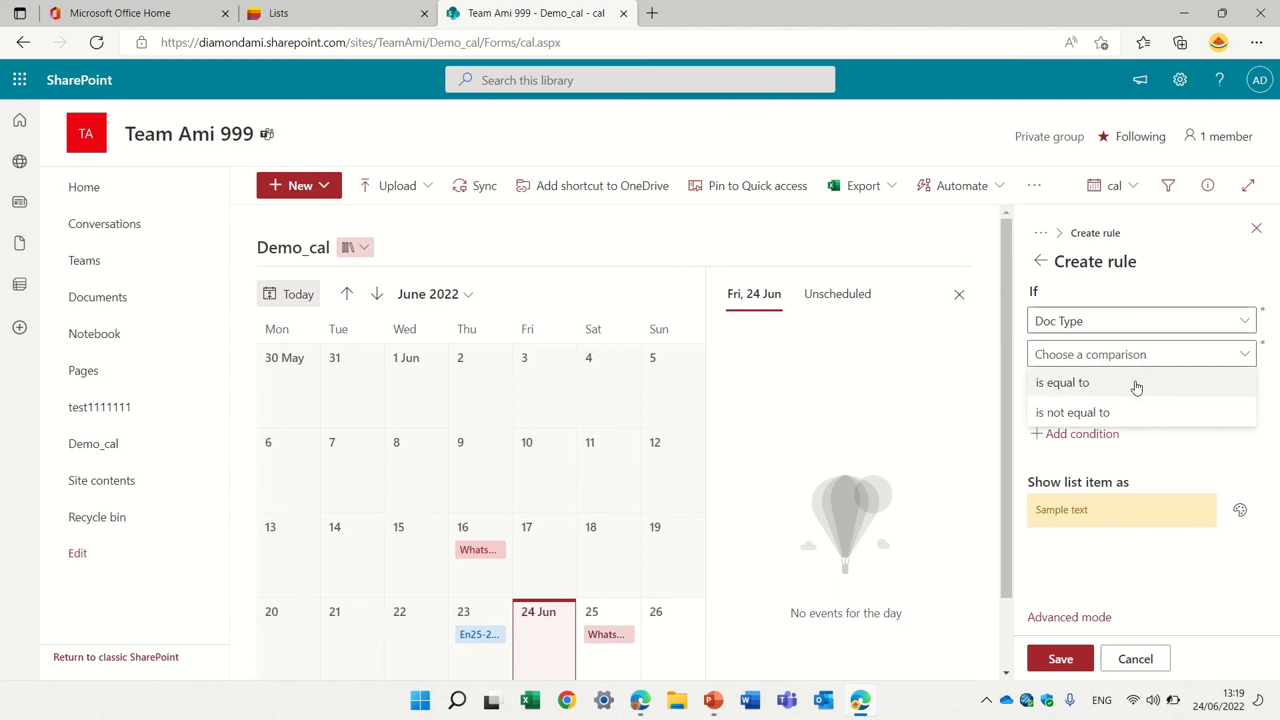
left_click(1135, 384)
left_click(1207, 397)
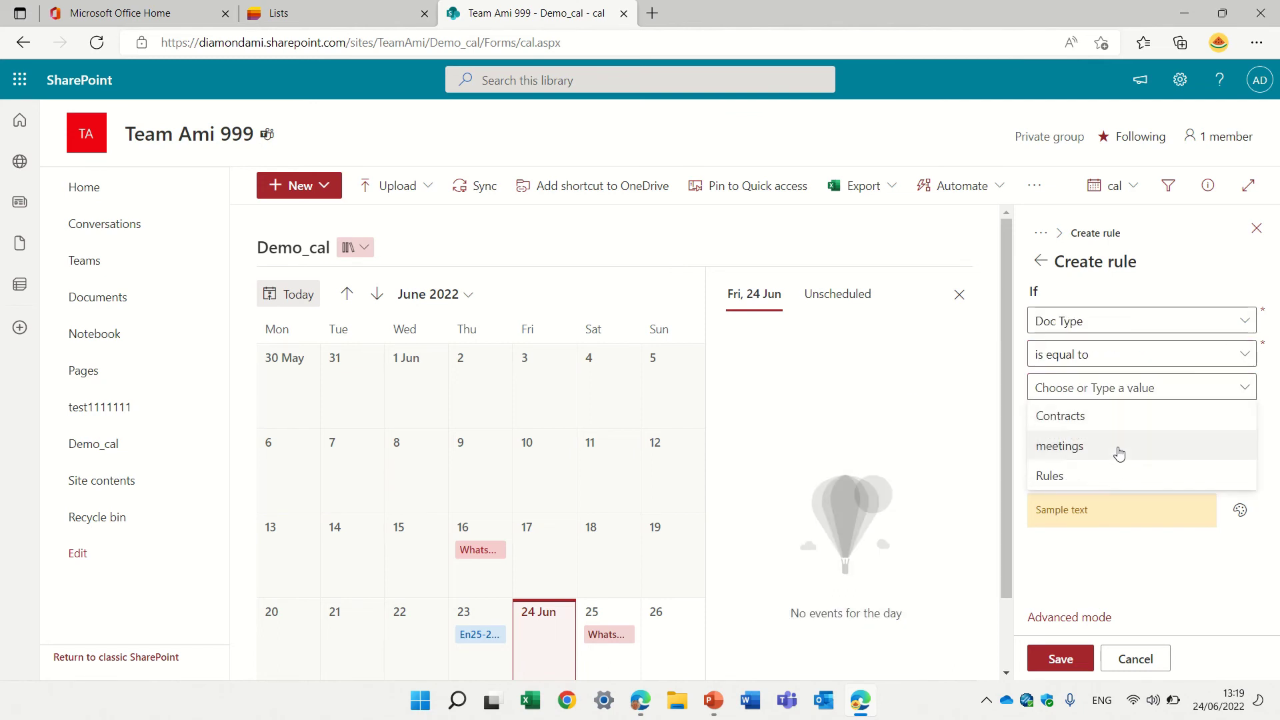
left_click(1060, 475)
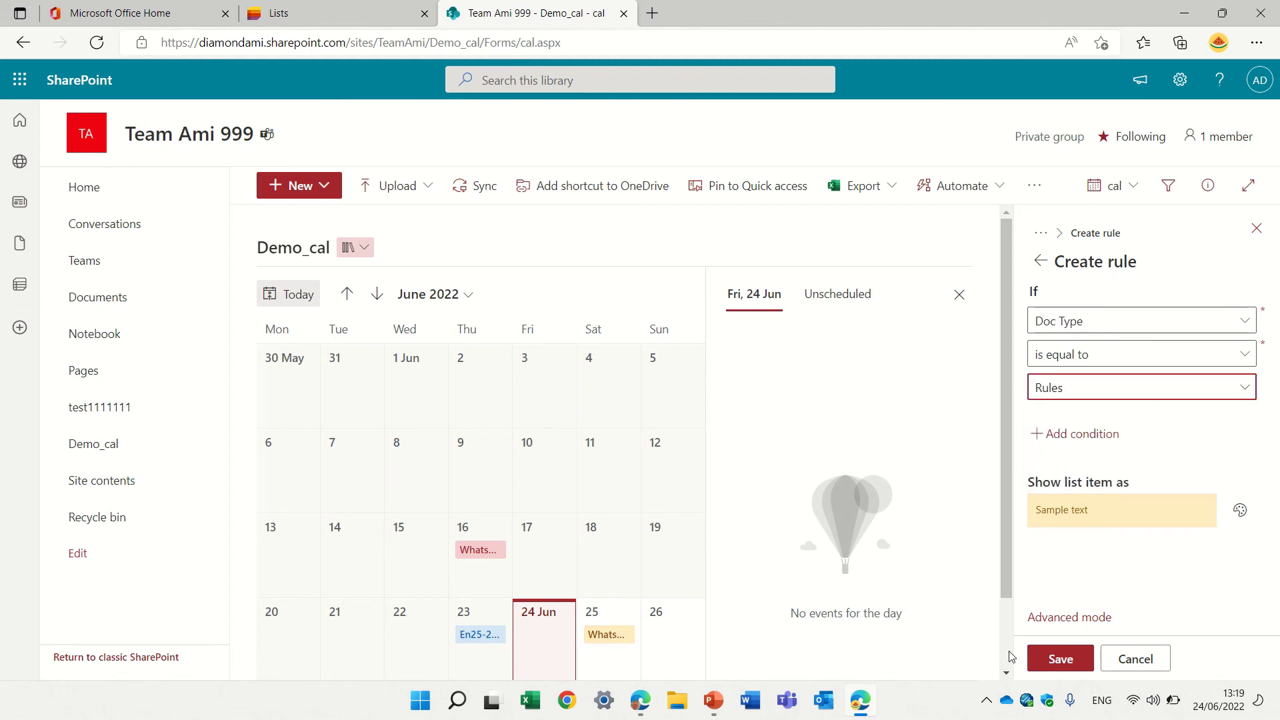
left_click(1059, 659)
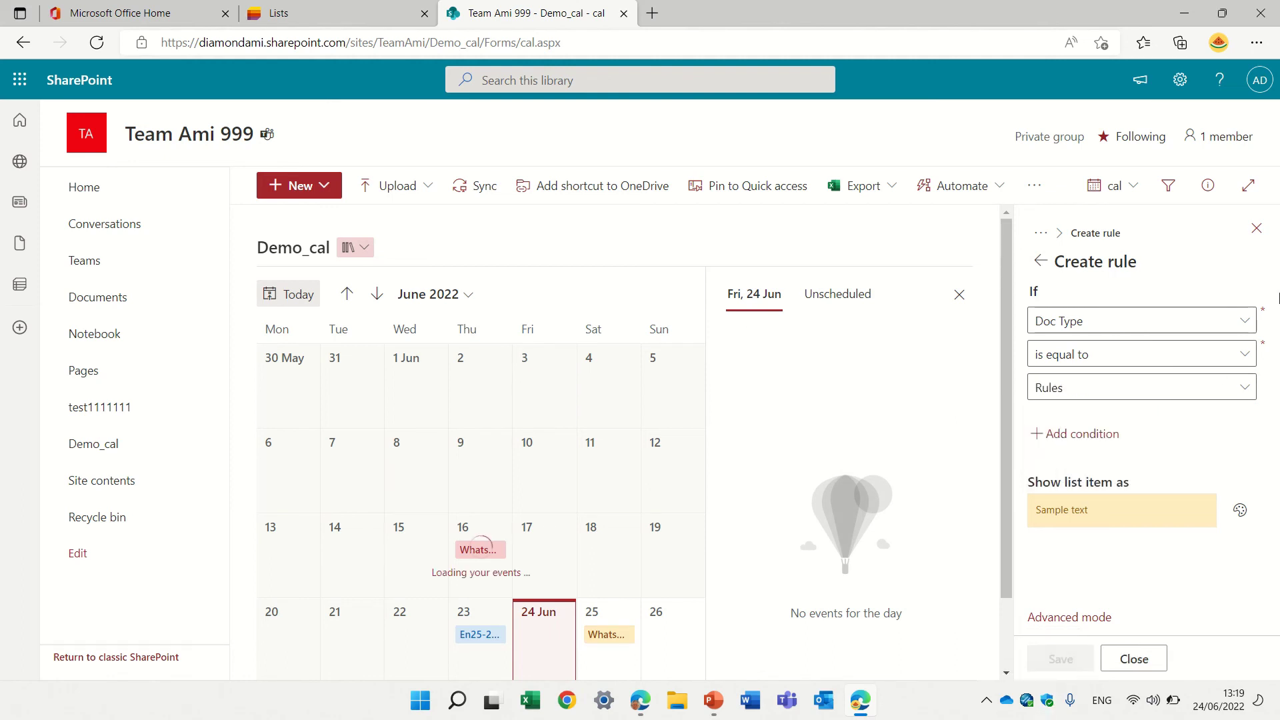
- Filter the calendar's Doc Type to meetings and Contracts after briefly trying Rules
left_click(1257, 228)
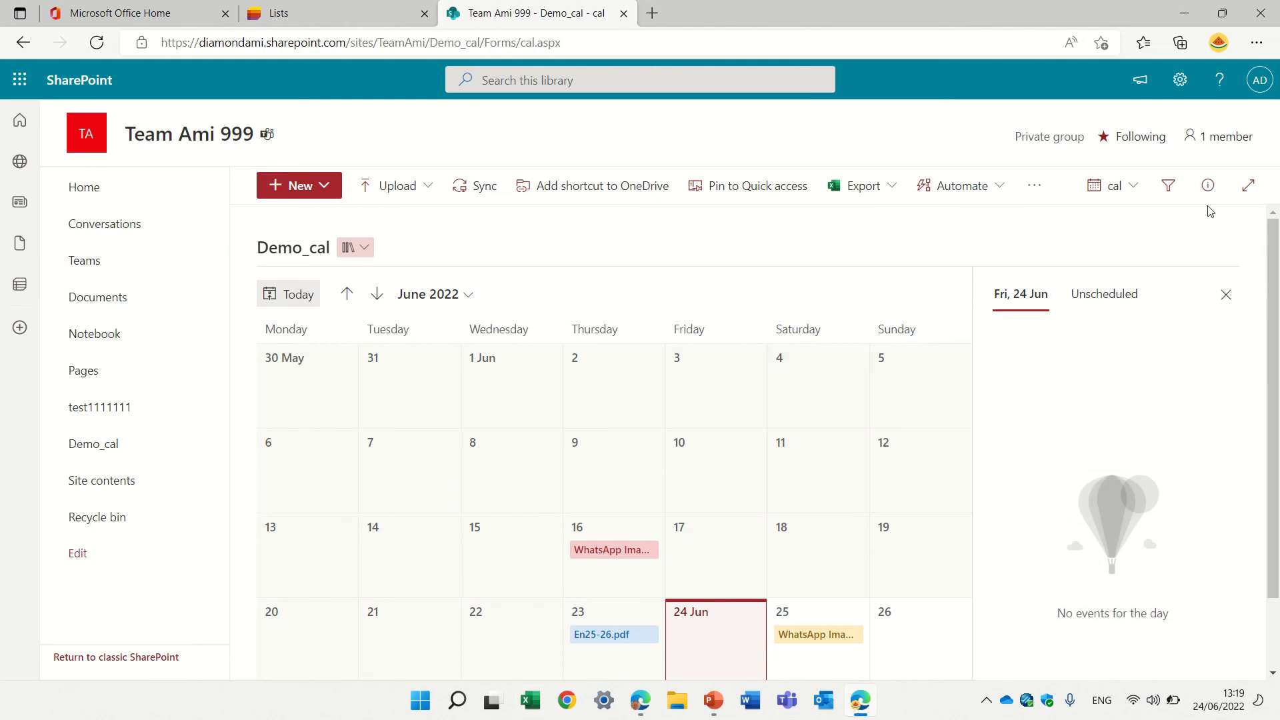
left_click(1168, 190)
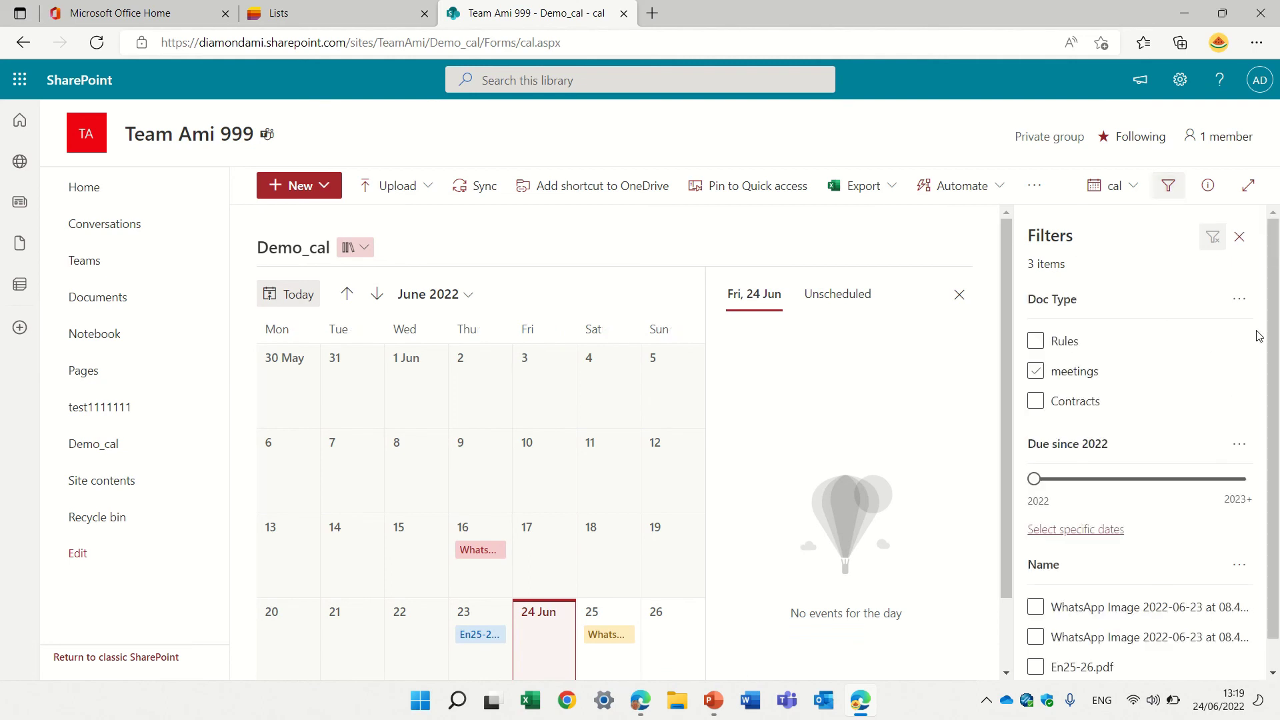
left_click(1061, 341)
left_click(1036, 341)
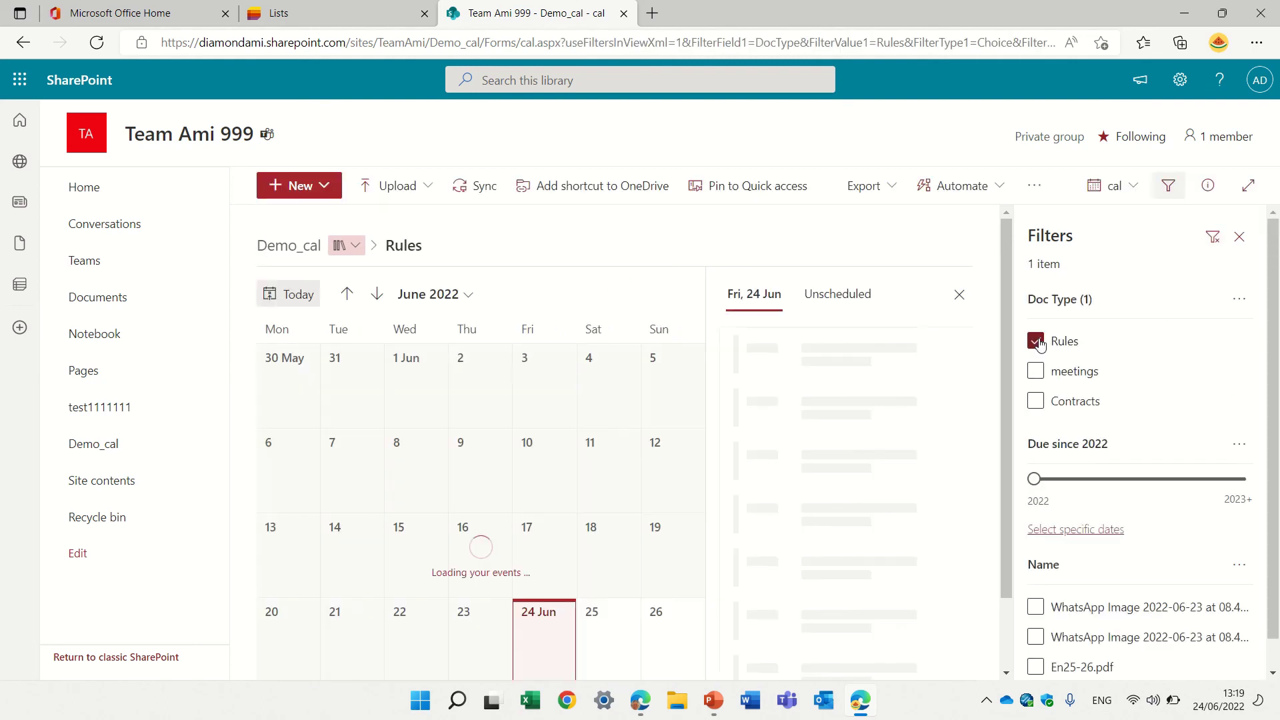
left_click(1035, 370)
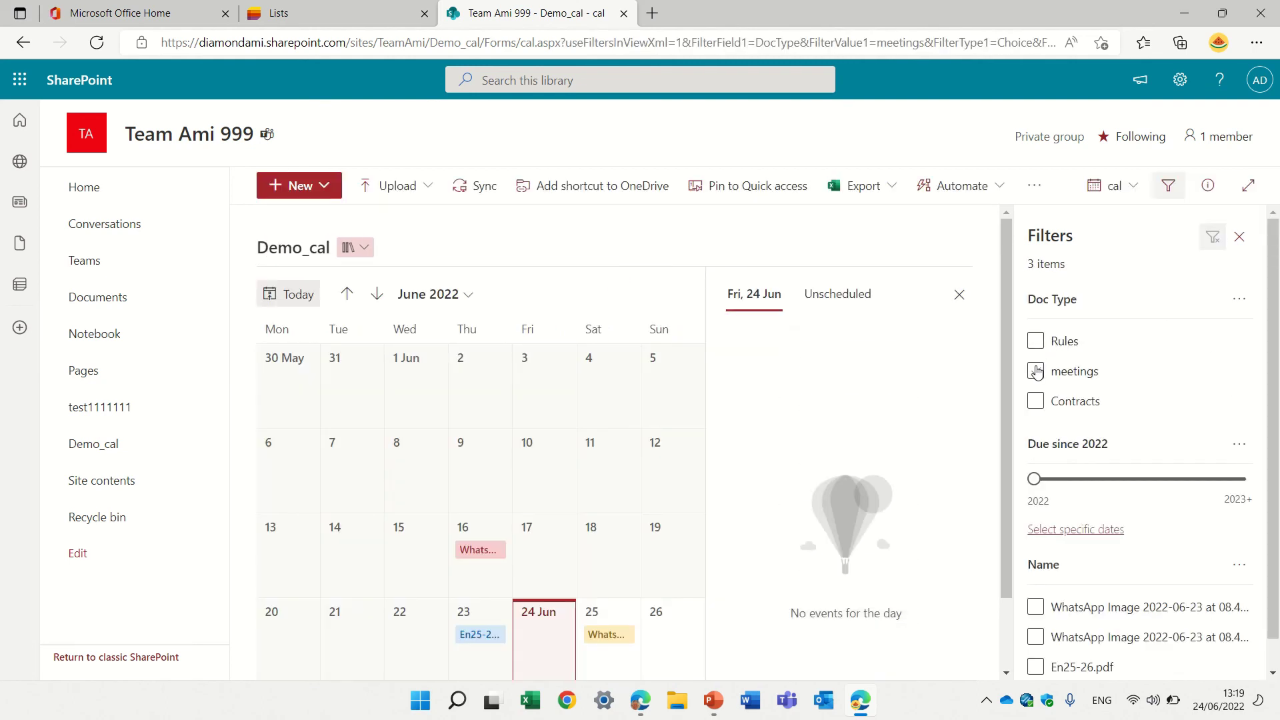
left_click(1036, 402)
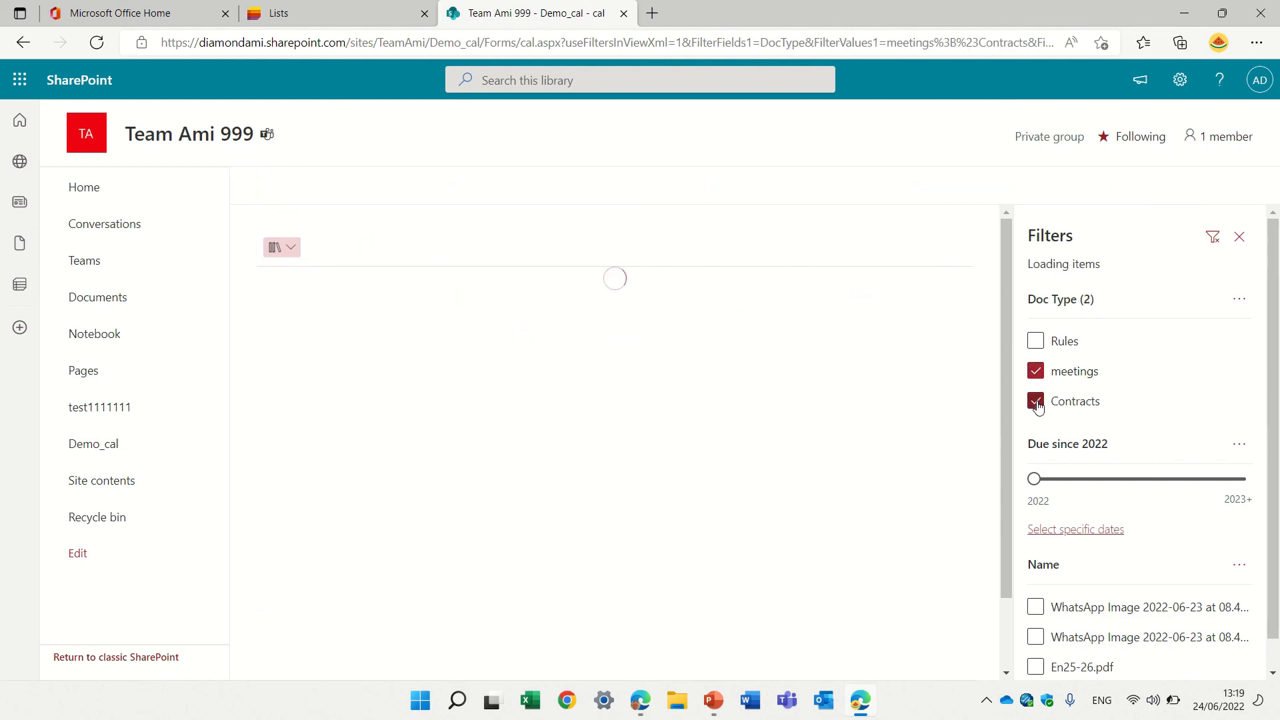